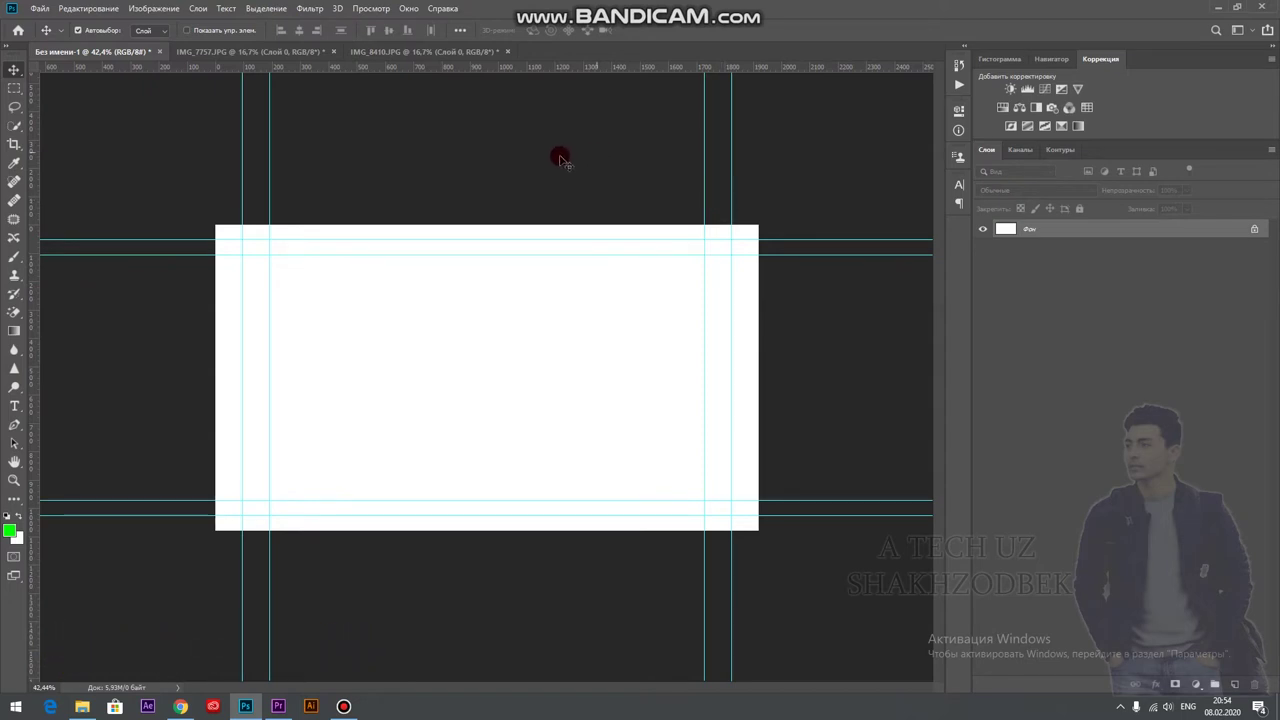
Drag the flower photo from IMG_7757 into the untitled white canvas.
{"action": "left_click", "coordinate": [228, 55]}
{"action": "left_click_drag", "start_coordinate": [403, 277], "coordinate": [79, 55]}
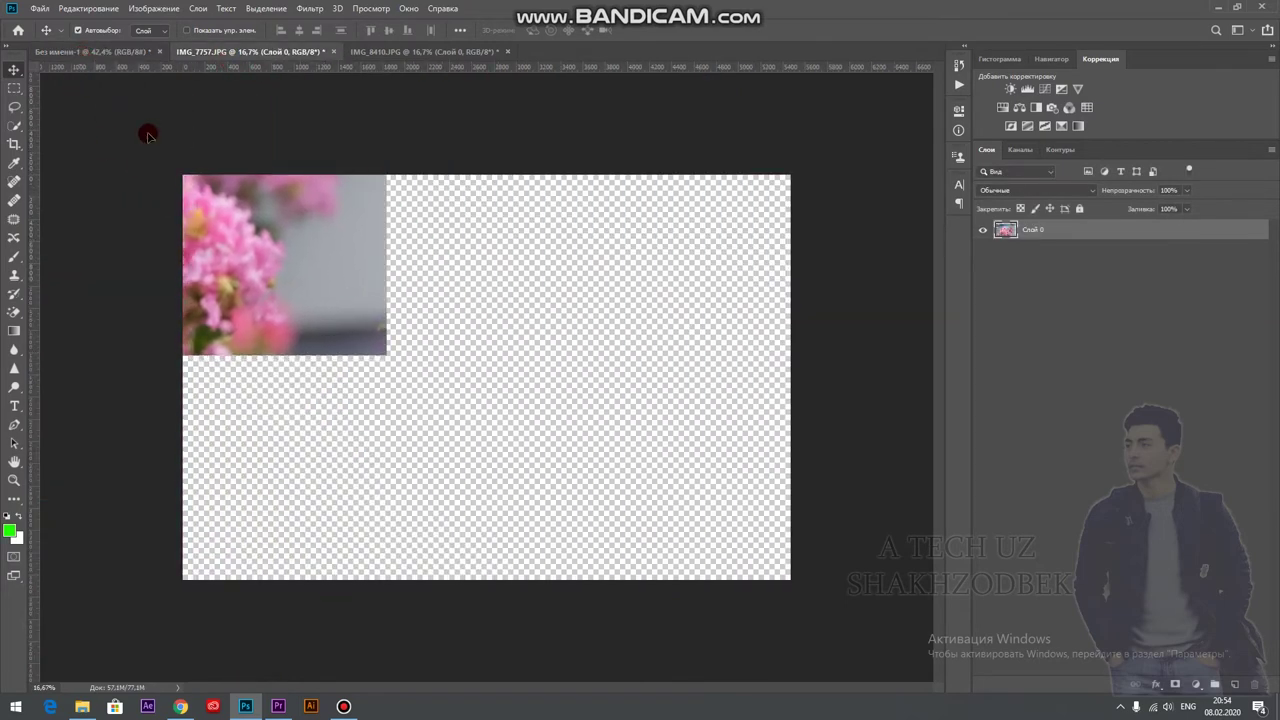
{"action": "left_click_drag", "start_coordinate": [147, 135], "coordinate": [352, 333]}
{"action": "key", "text": "ctrl+minus"}
{"action": "key", "text": "ctrl+minus"}
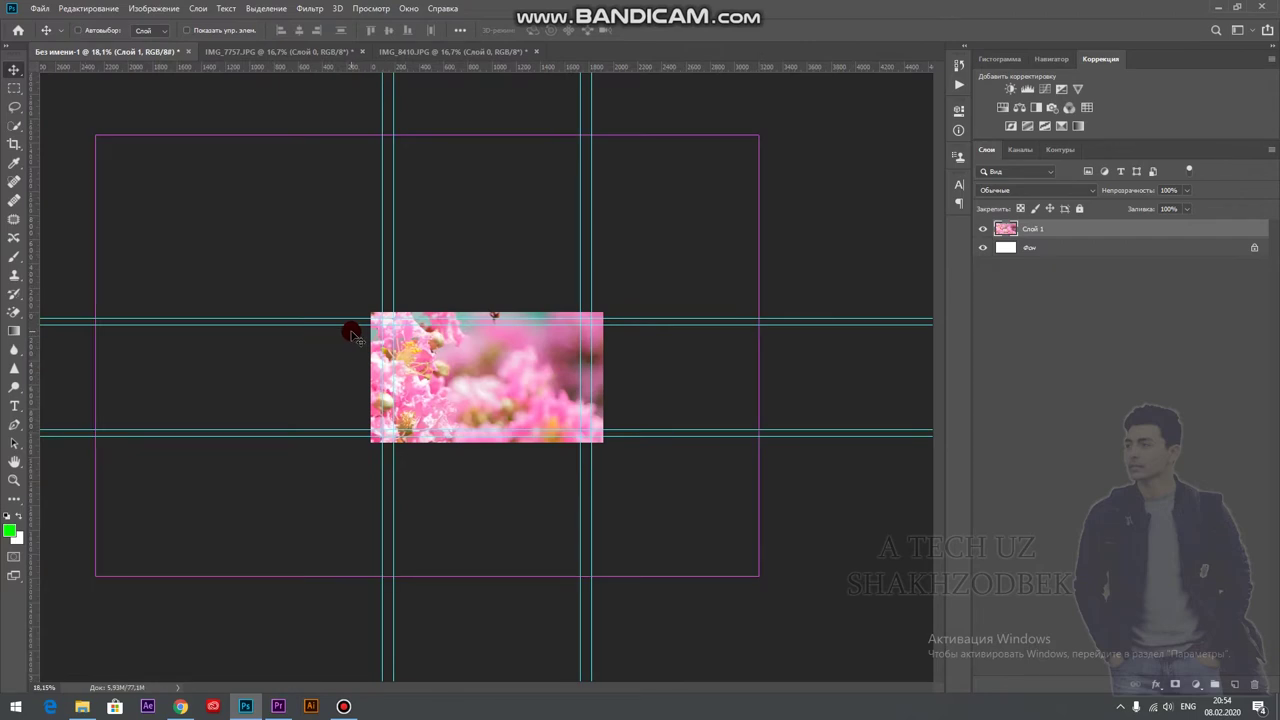
Shrink the flower photo onto the canvas's left side, then carry the metro photo across.
{"action": "key", "text": "ctrl+t"}
{"action": "left_click_drag", "start_coordinate": [754, 134], "coordinate": [262, 455]}
{"action": "left_click_drag", "start_coordinate": [190, 490], "coordinate": [453, 358]}
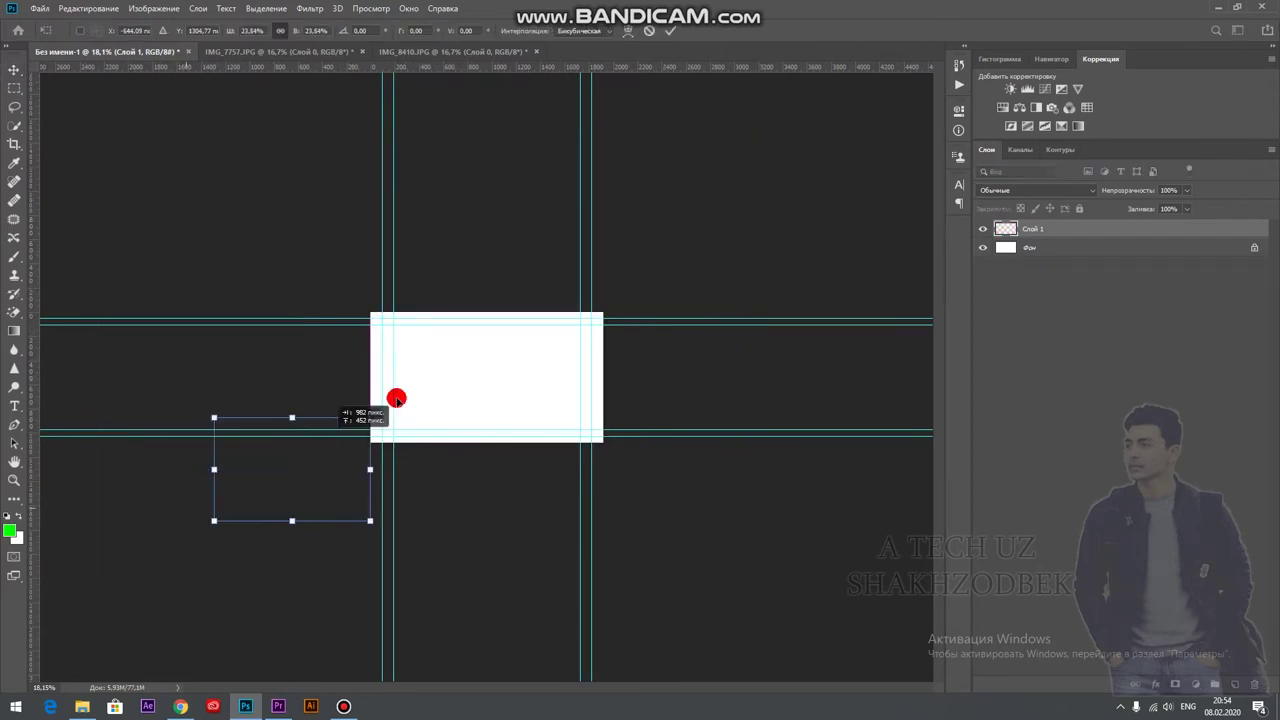
{"action": "scroll", "coordinate": [453, 358], "scroll_direction": "up", "scroll_amount": 2}
{"action": "scroll", "coordinate": [443, 357], "scroll_direction": "up", "scroll_amount": 3}
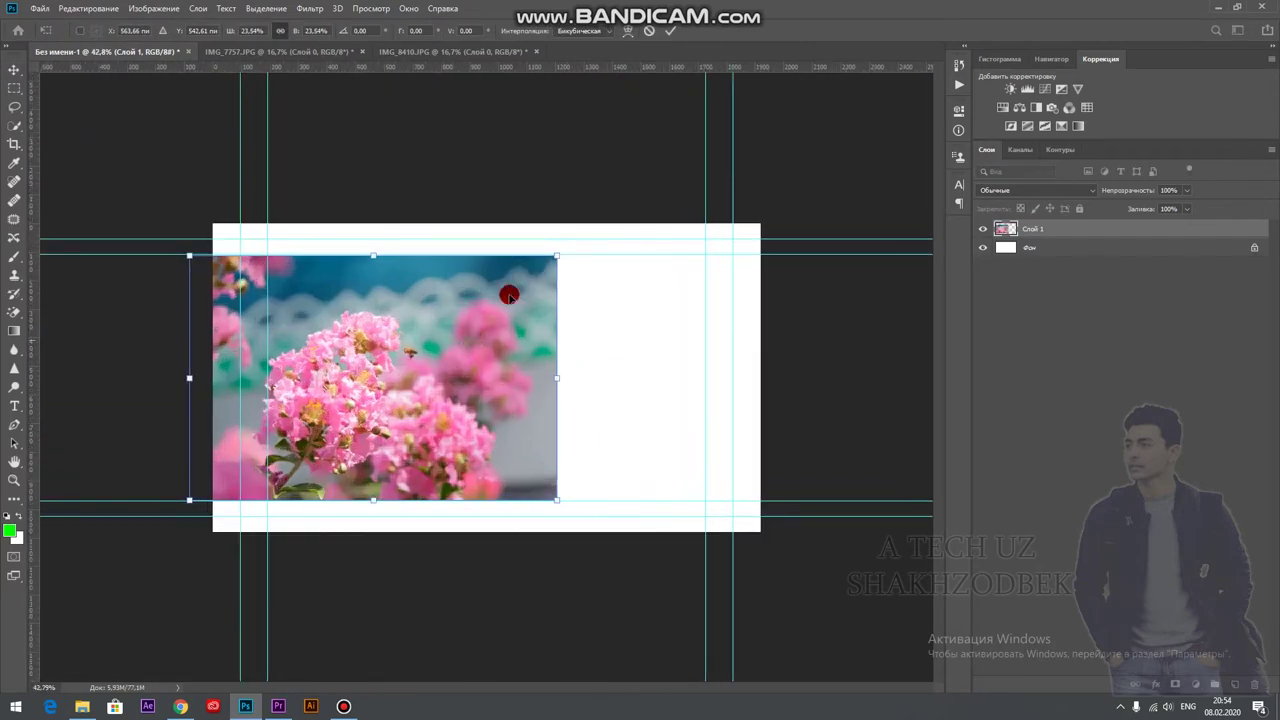
{"action": "mouse_move", "coordinate": [557, 251]}
{"action": "left_mouse_down"}
{"action": "mouse_move", "coordinate": [363, 365]}
{"action": "mouse_move", "coordinate": [371, 337]}
{"action": "mouse_move", "coordinate": [354, 343]}
{"action": "left_mouse_up"}
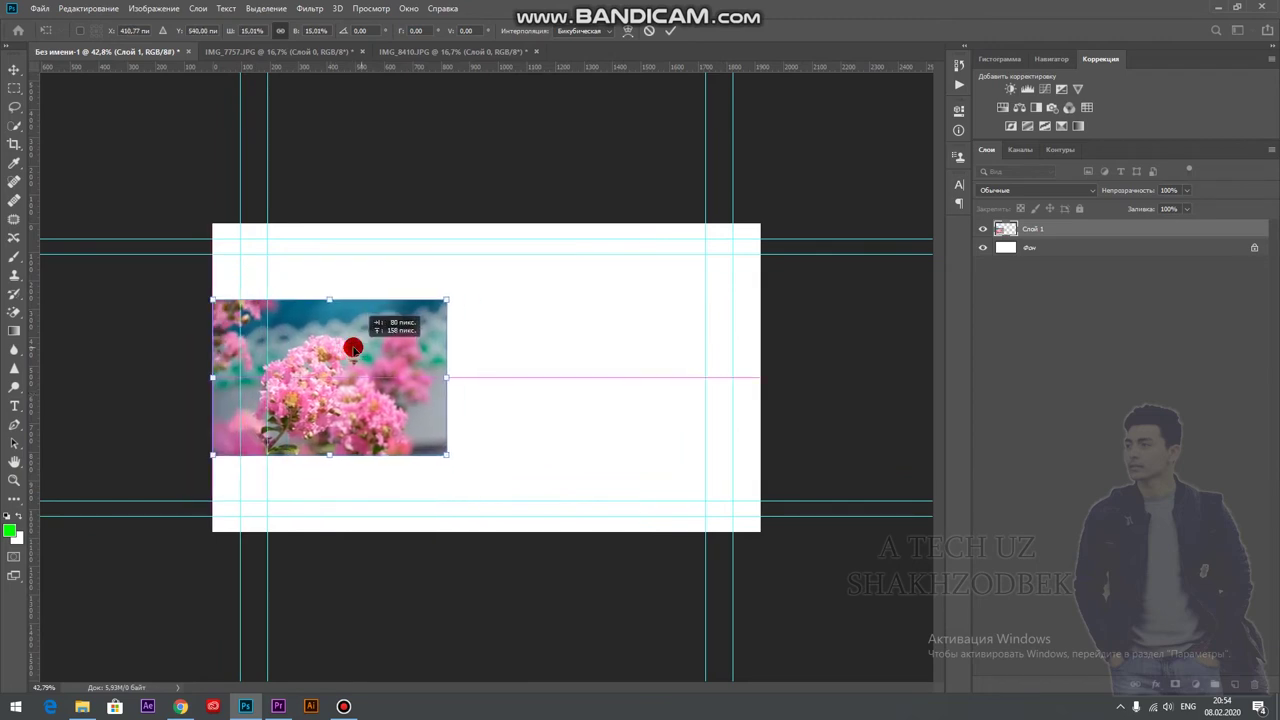
{"action": "left_click", "coordinate": [676, 33]}
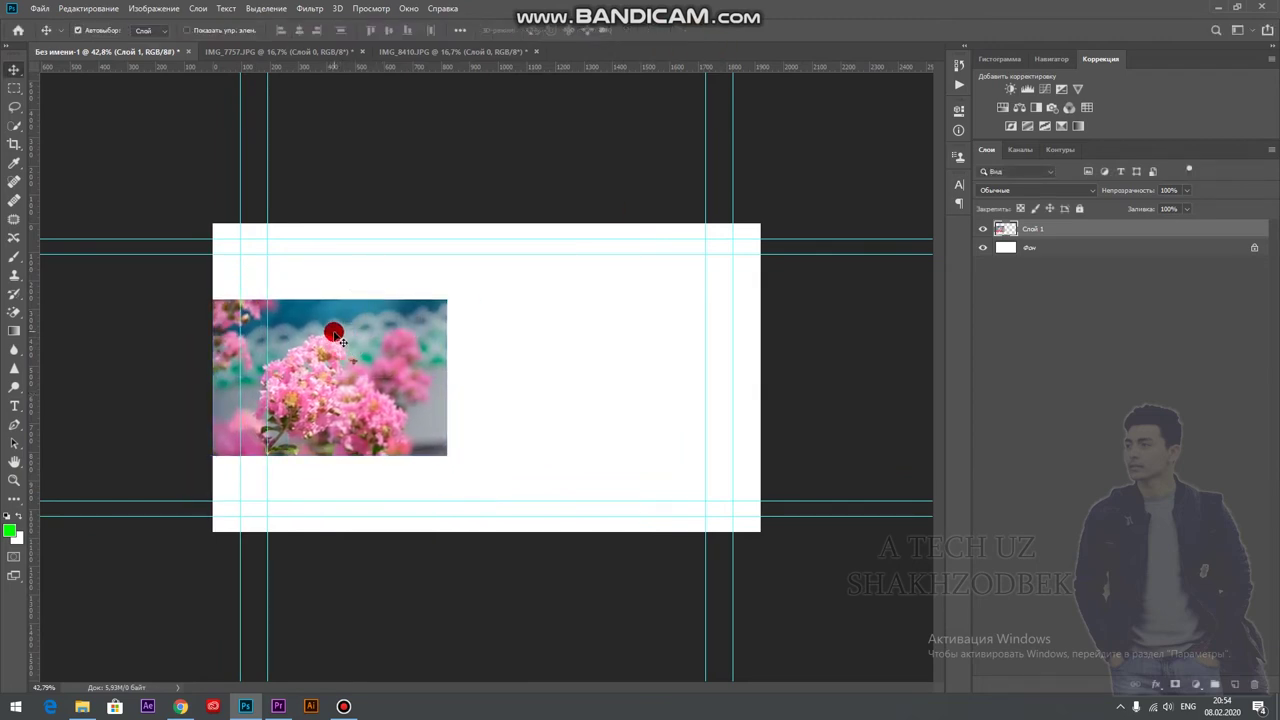
{"action": "left_click", "coordinate": [475, 52]}
{"action": "mouse_move", "coordinate": [500, 289]}
{"action": "left_mouse_down"}
{"action": "mouse_move", "coordinate": [135, 52]}
{"action": "mouse_move", "coordinate": [654, 357]}
{"action": "left_mouse_up"}
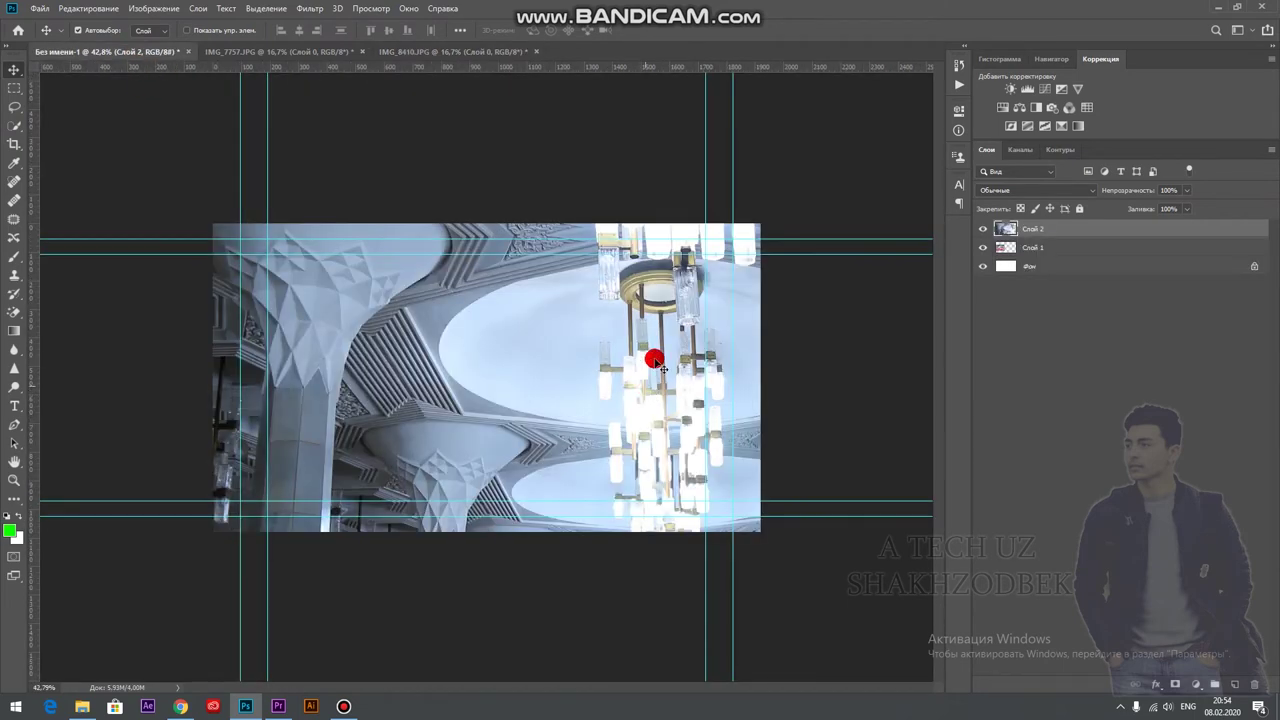
Scale the metro photo down on the canvas's right side and unlock the background layer.
{"action": "key", "text": "ctrl+minus"}
{"action": "key", "text": "ctrl+minus"}
{"action": "key", "text": "ctrl+t"}
{"action": "mouse_move", "coordinate": [717, 131]}
{"action": "left_mouse_down"}
{"action": "mouse_move", "coordinate": [532, 469]}
{"action": "mouse_move", "coordinate": [529, 371]}
{"action": "left_mouse_up"}
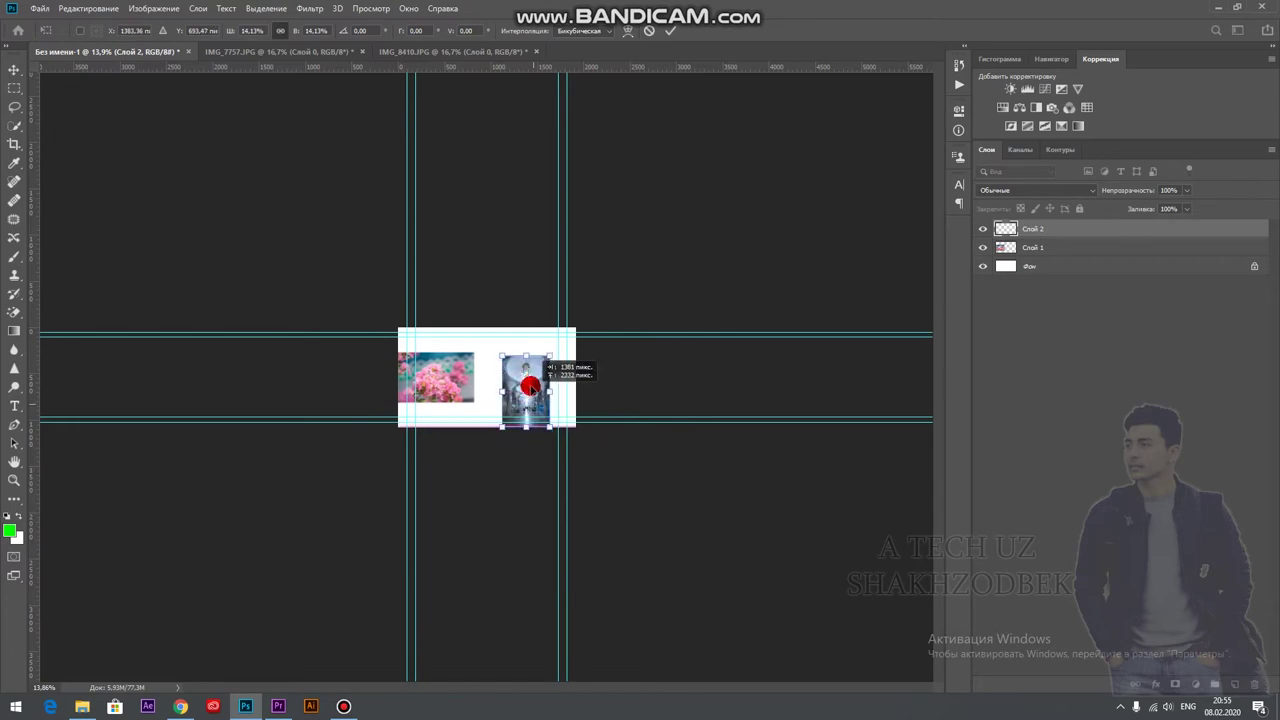
{"action": "scroll", "coordinate": [503, 371], "scroll_direction": "up", "scroll_amount": 3}
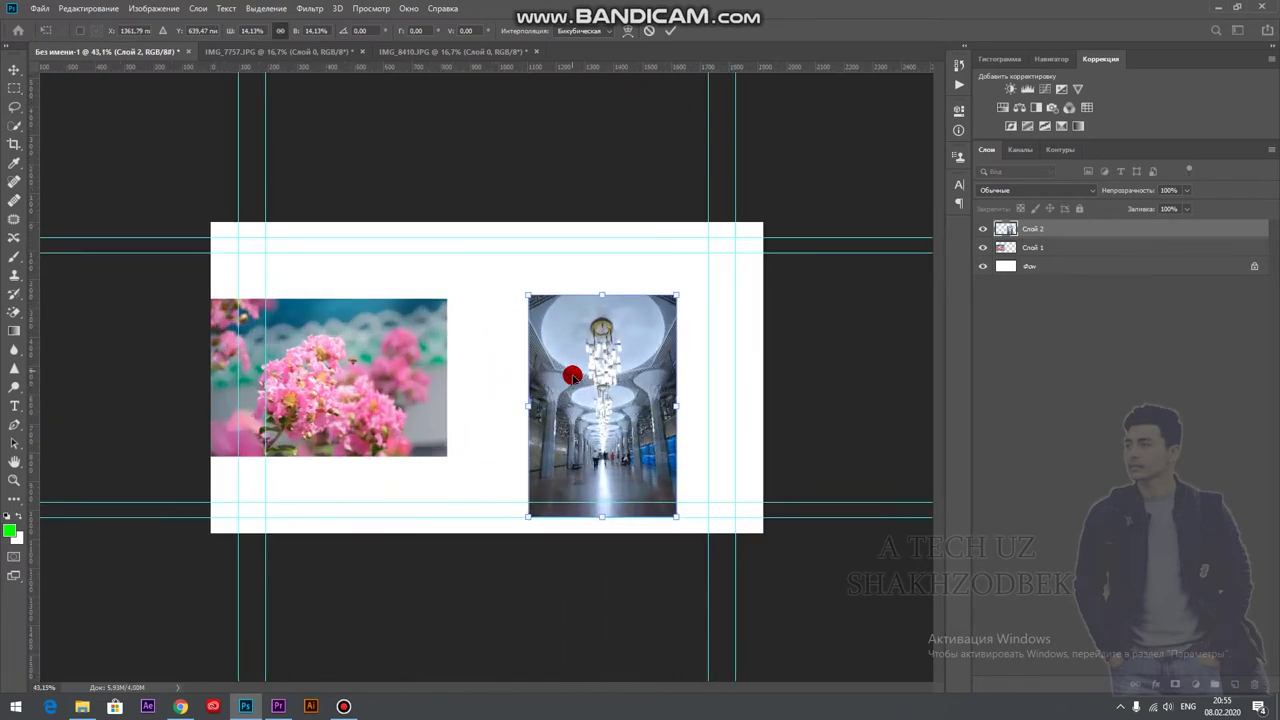
{"action": "scroll", "coordinate": [573, 375], "scroll_direction": "up", "scroll_amount": 2}
{"action": "left_click", "coordinate": [670, 35]}
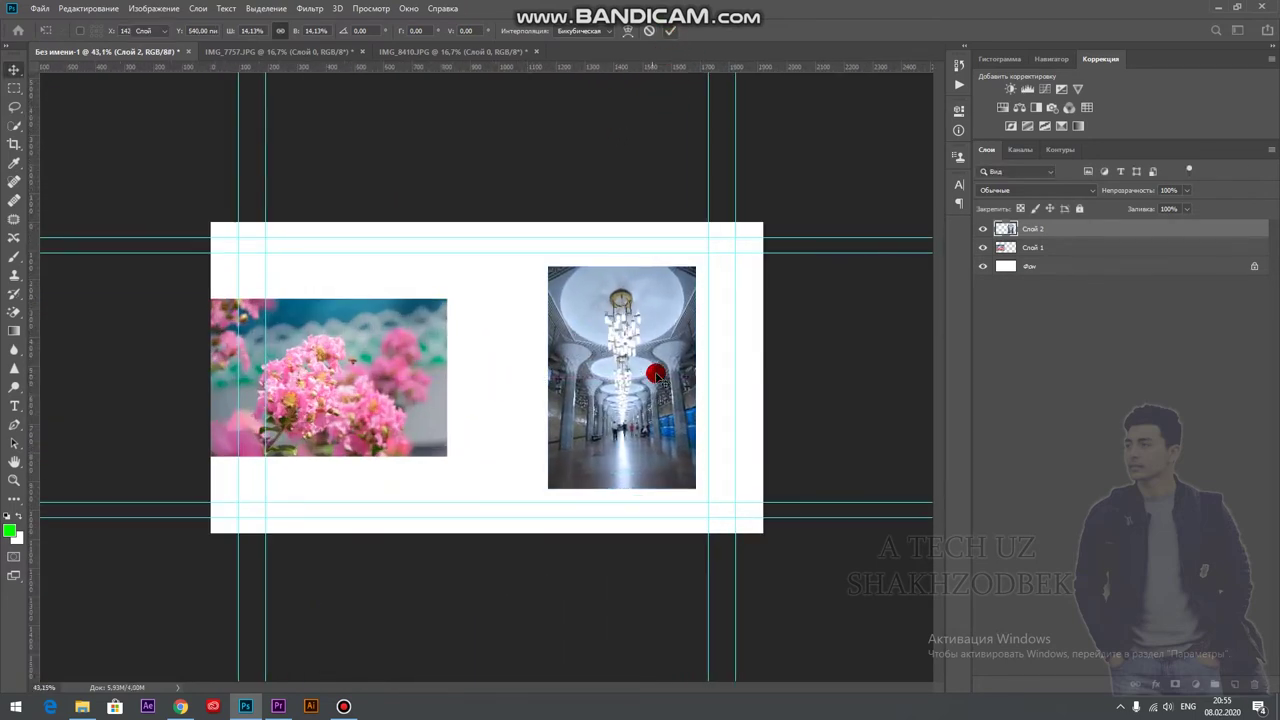
{"action": "left_click", "coordinate": [1250, 268]}
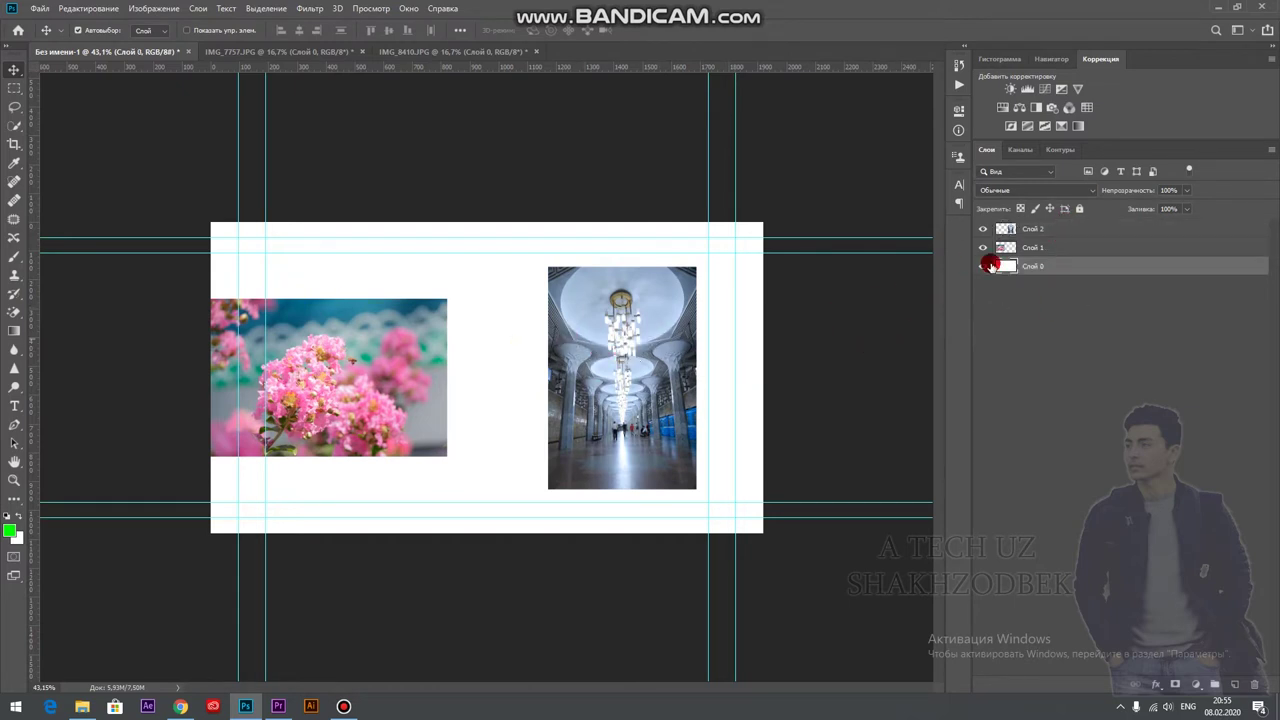
Convert Слой 2 to a smart object, then nudge the flower right and the metro photo up.
{"action": "left_click", "coordinate": [1047, 231]}
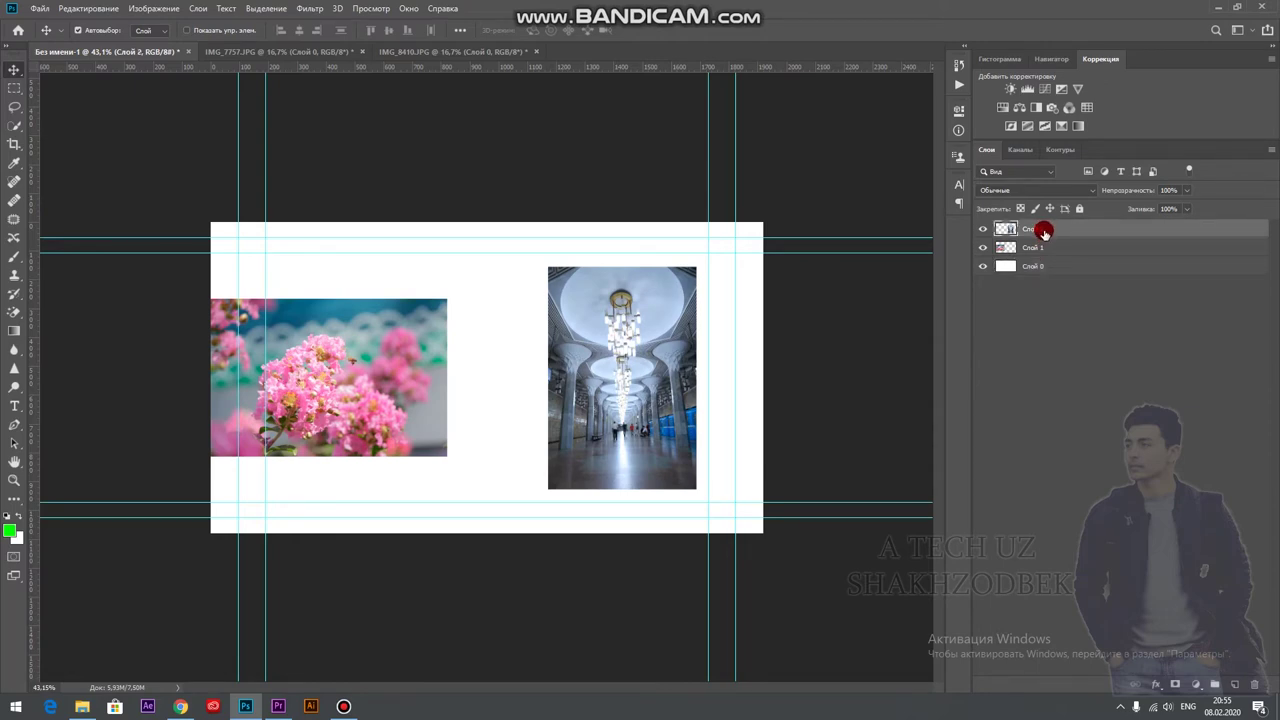
{"action": "right_click", "coordinate": [1043, 231]}
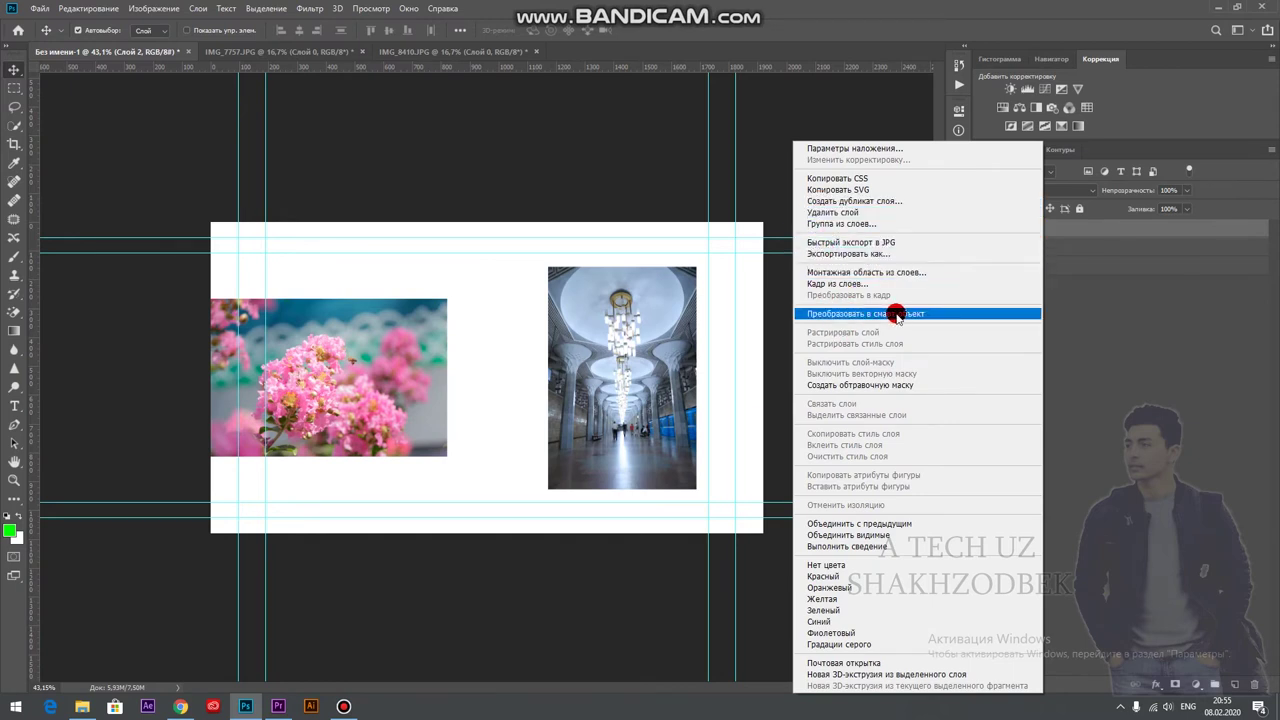
{"action": "left_click", "coordinate": [897, 314]}
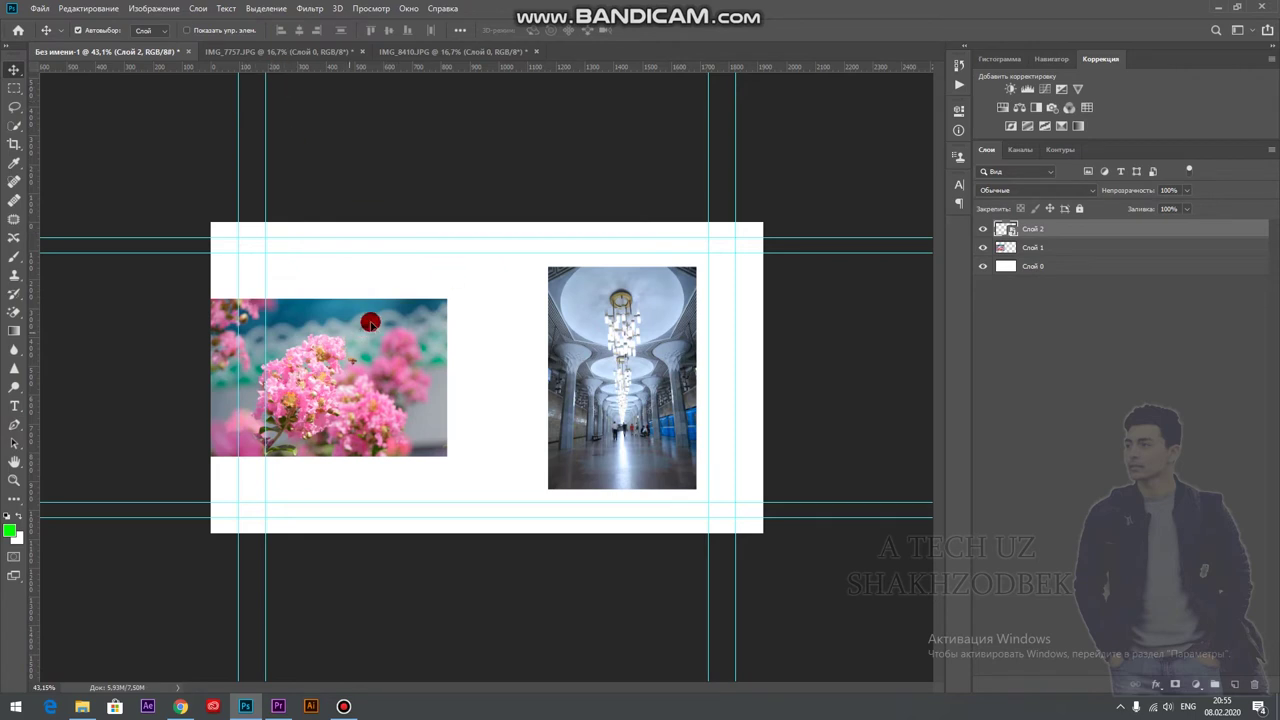
{"action": "left_click_drag", "start_coordinate": [353, 333], "coordinate": [381, 323]}
{"action": "left_click_drag", "start_coordinate": [590, 328], "coordinate": [590, 317]}
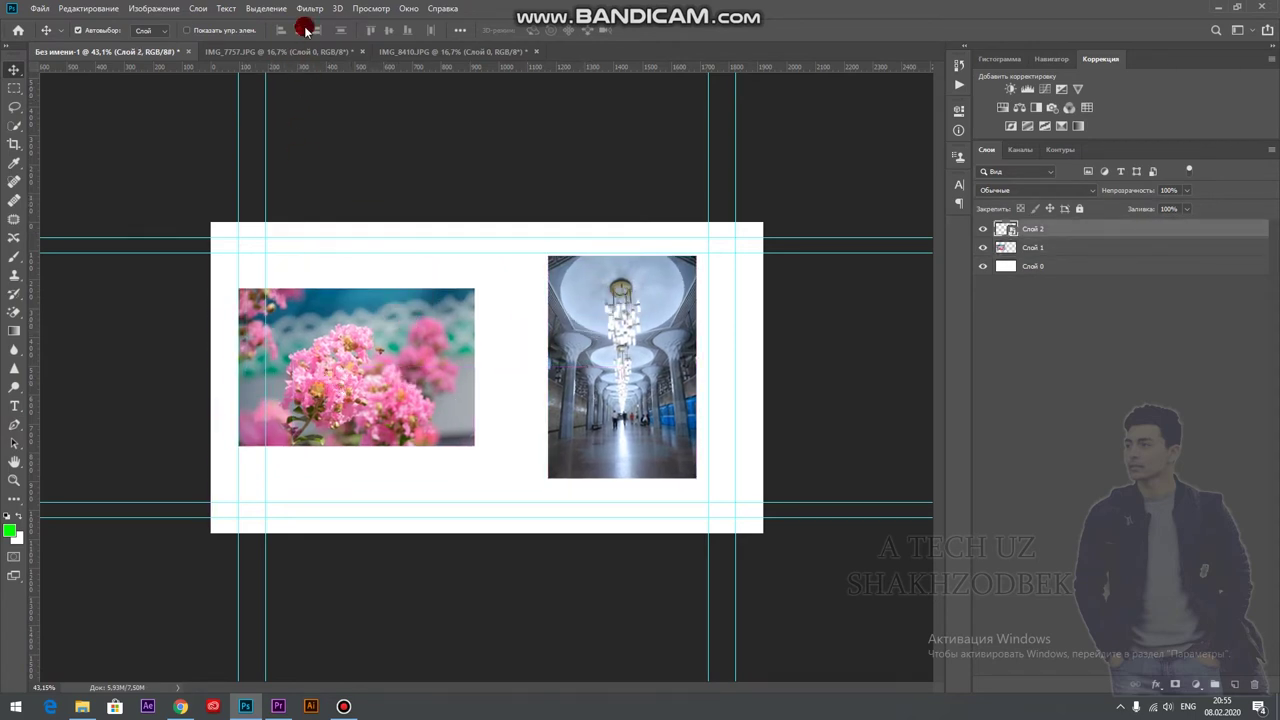
Apply a Wave distortion with a longer maximum wavelength to the flower photo layer.
{"action": "left_click", "coordinate": [1035, 246]}
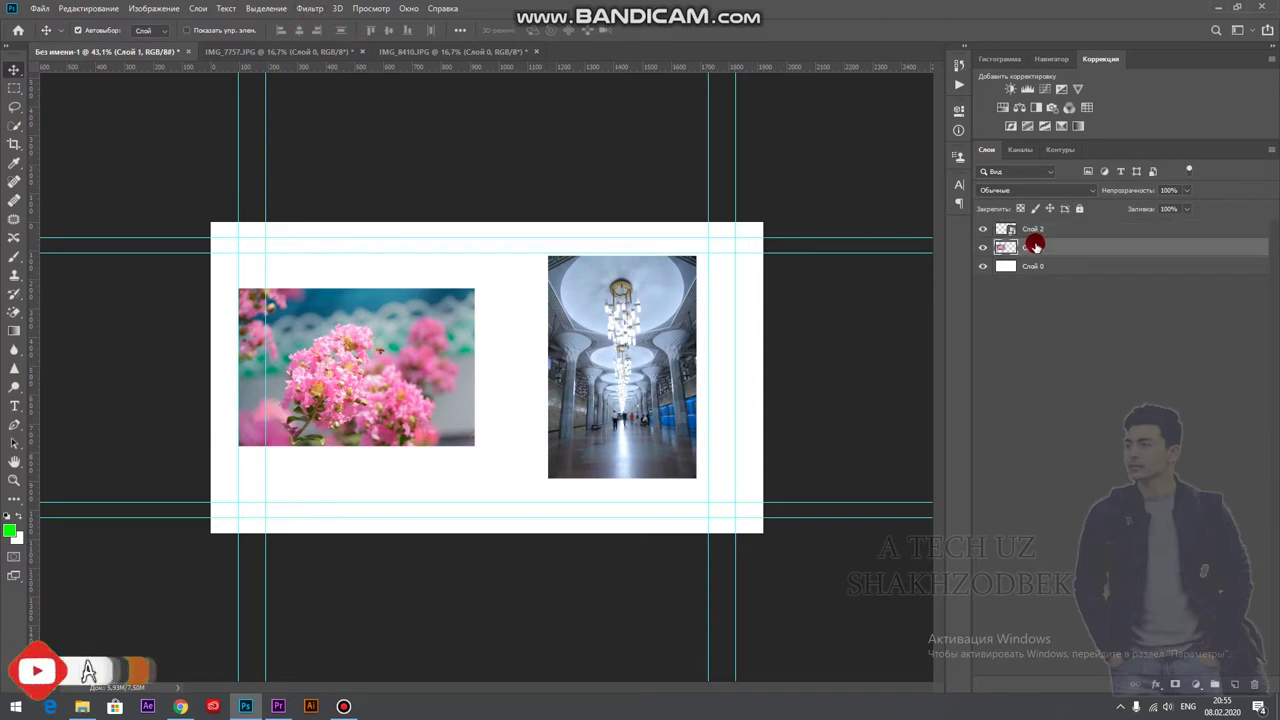
{"action": "left_click", "coordinate": [310, 8]}
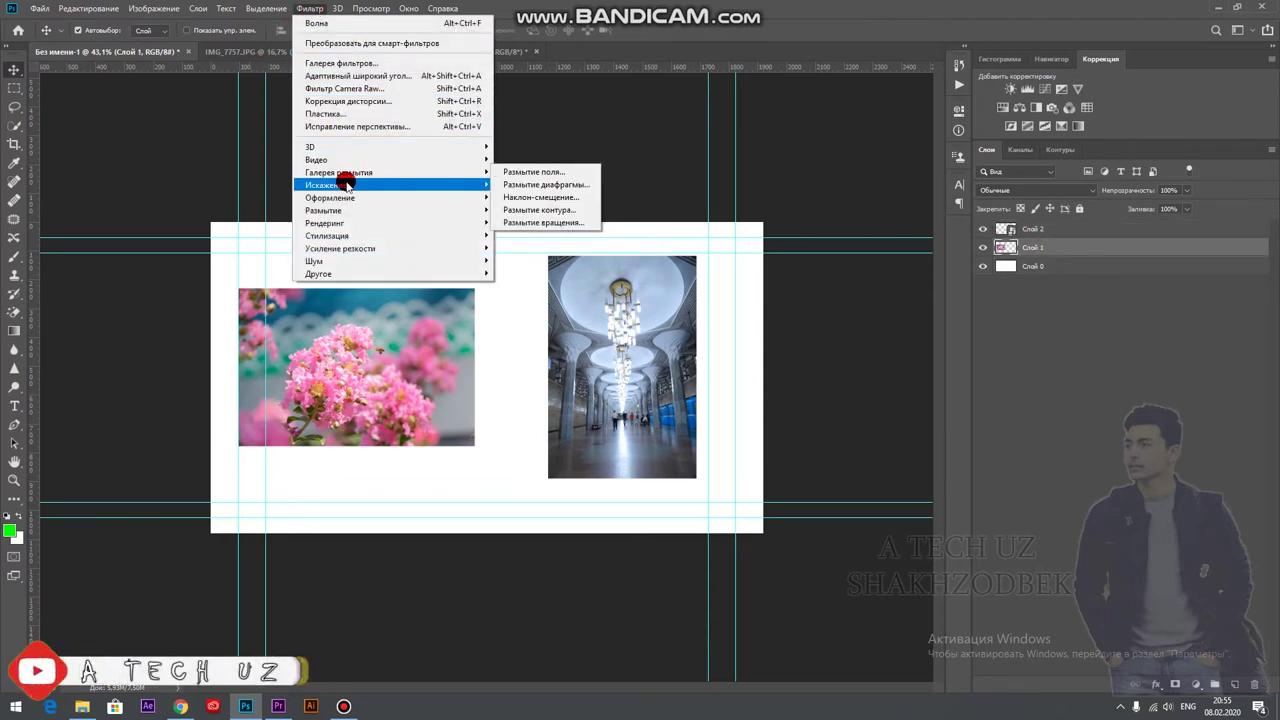
{"action": "left_click", "coordinate": [511, 184]}
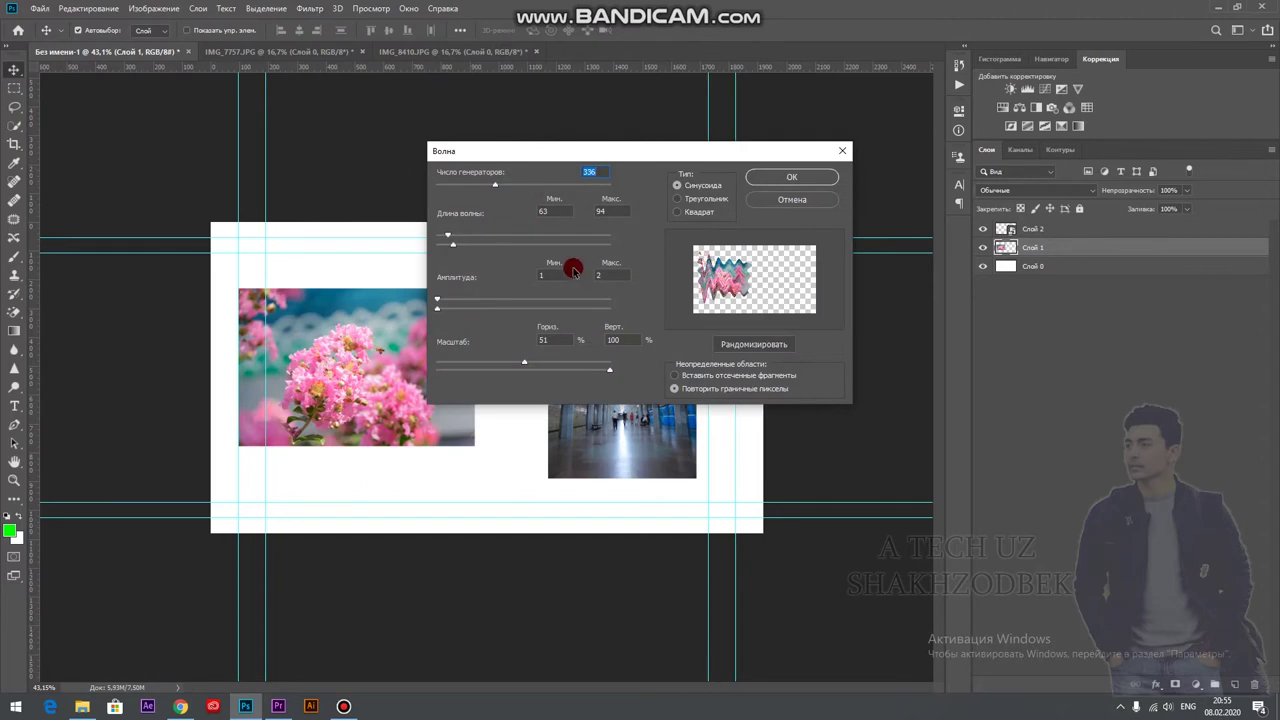
{"action": "left_click_drag", "start_coordinate": [455, 245], "coordinate": [458, 244]}
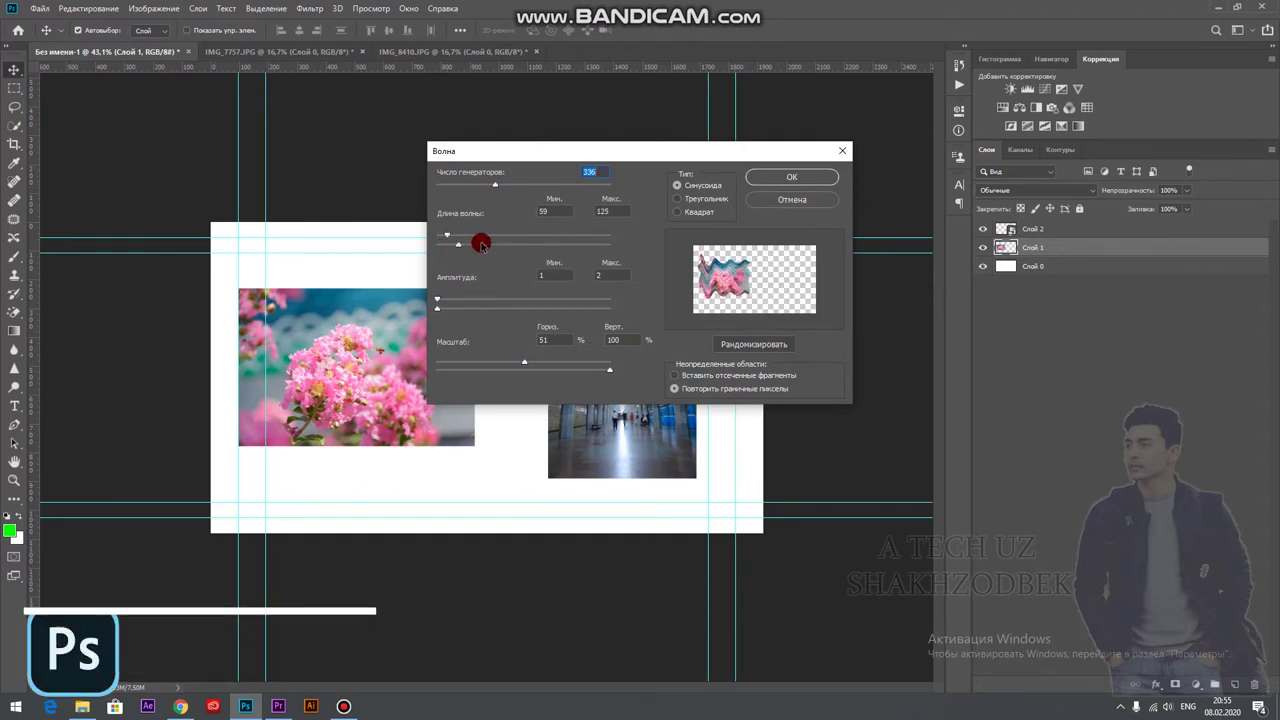
{"action": "left_click", "coordinate": [786, 178]}
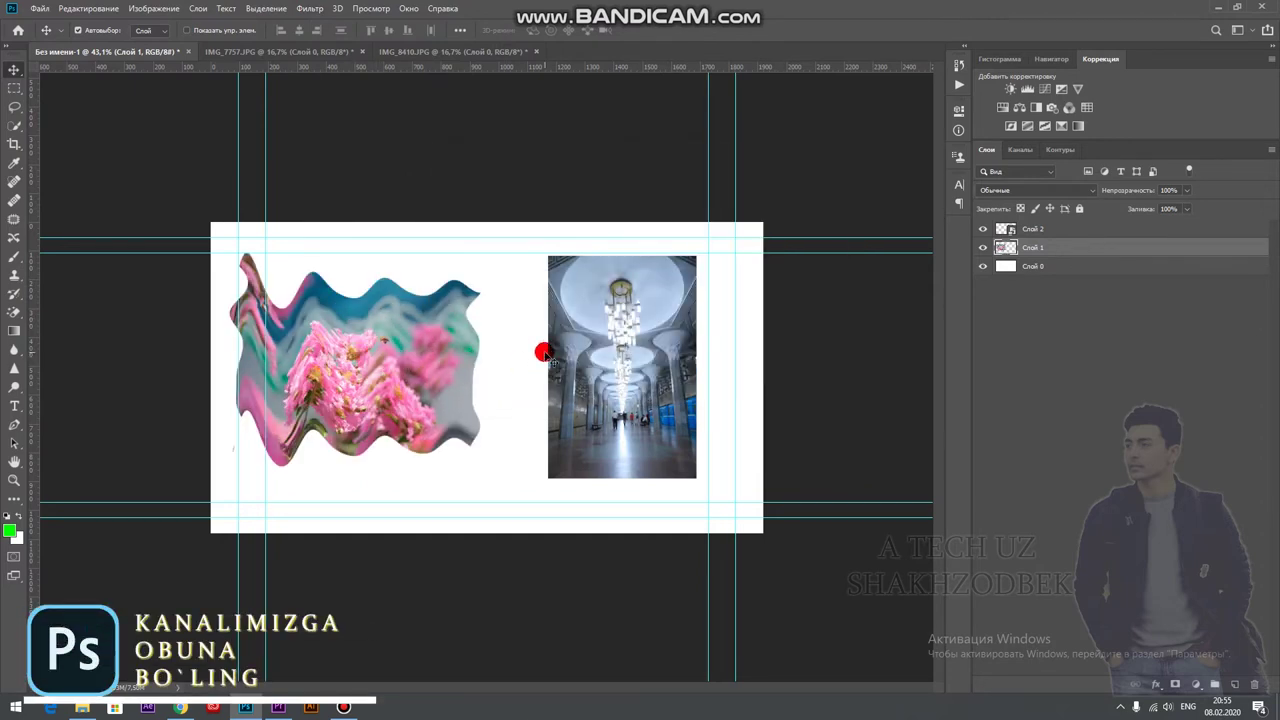
Apply the Wave distortion to the metro photo layer as well.
{"action": "left_click", "coordinate": [585, 342]}
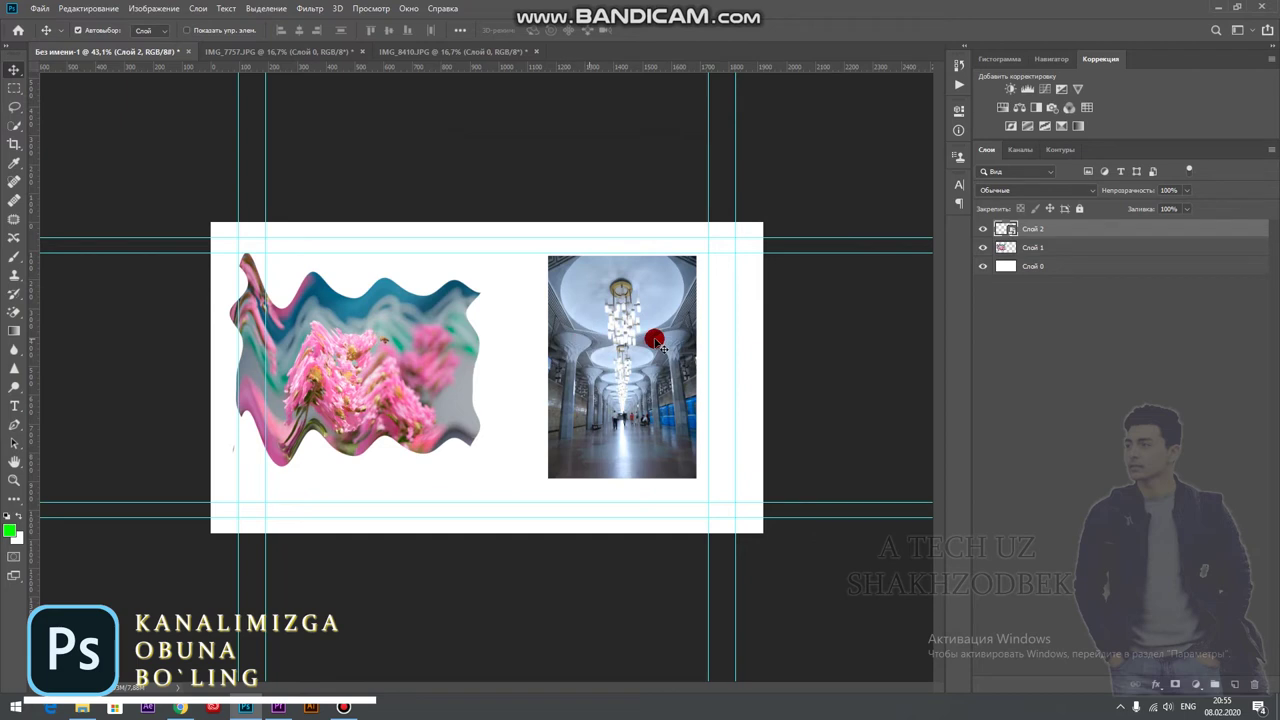
{"action": "left_click", "coordinate": [309, 9]}
{"action": "mouse_move", "coordinate": [330, 185]}
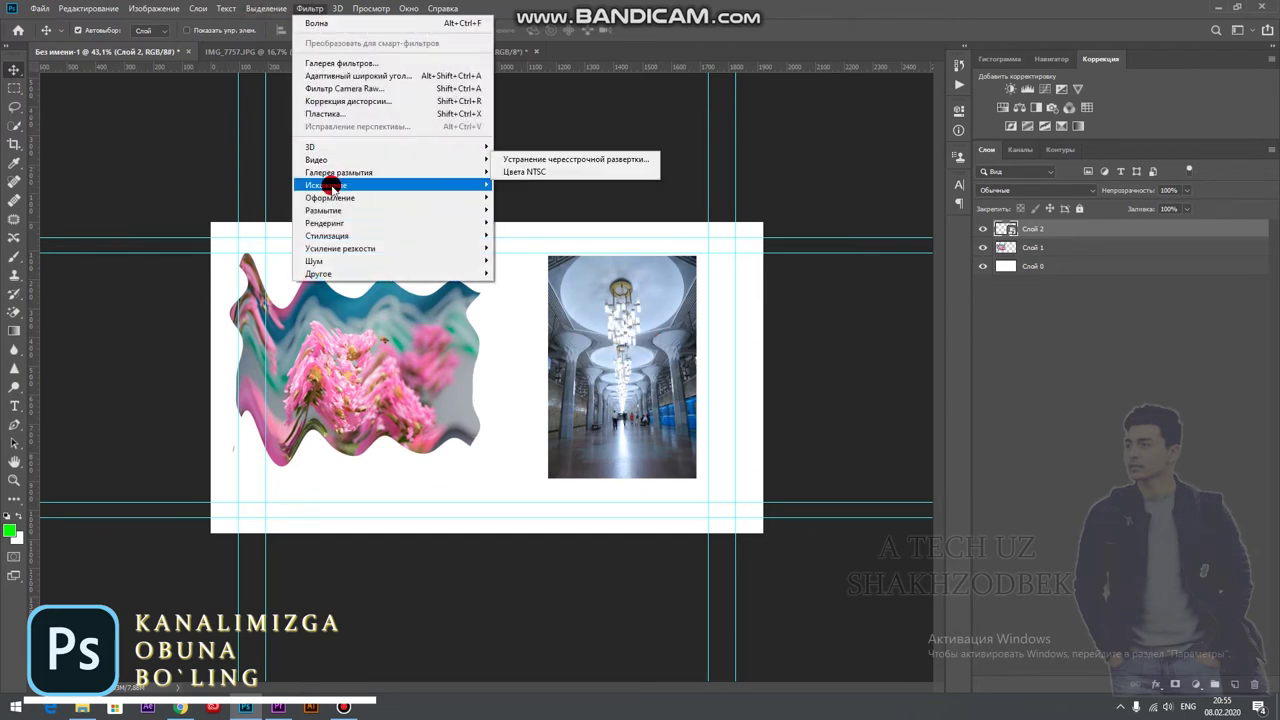
{"action": "left_click", "coordinate": [520, 186]}
{"action": "left_click", "coordinate": [775, 177]}
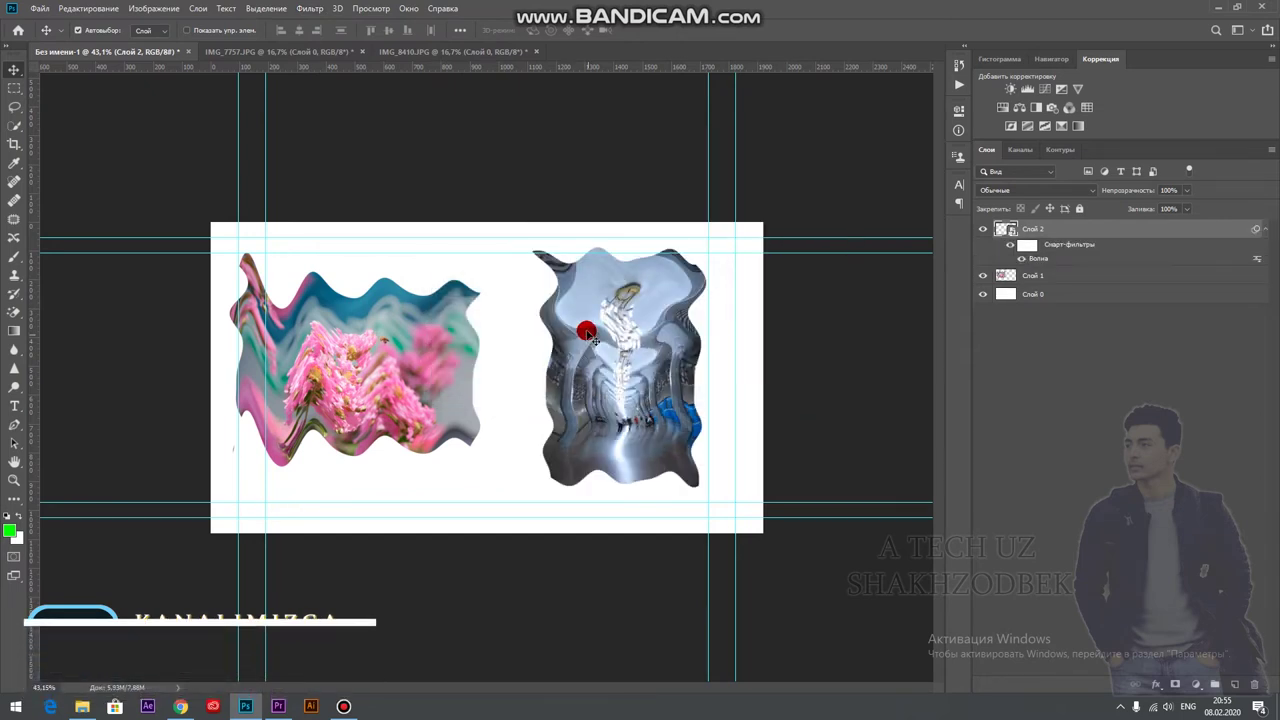
Fine-tune the positions of the metro and flower photos on the canvas.
{"action": "key", "text": "ctrl+minus"}
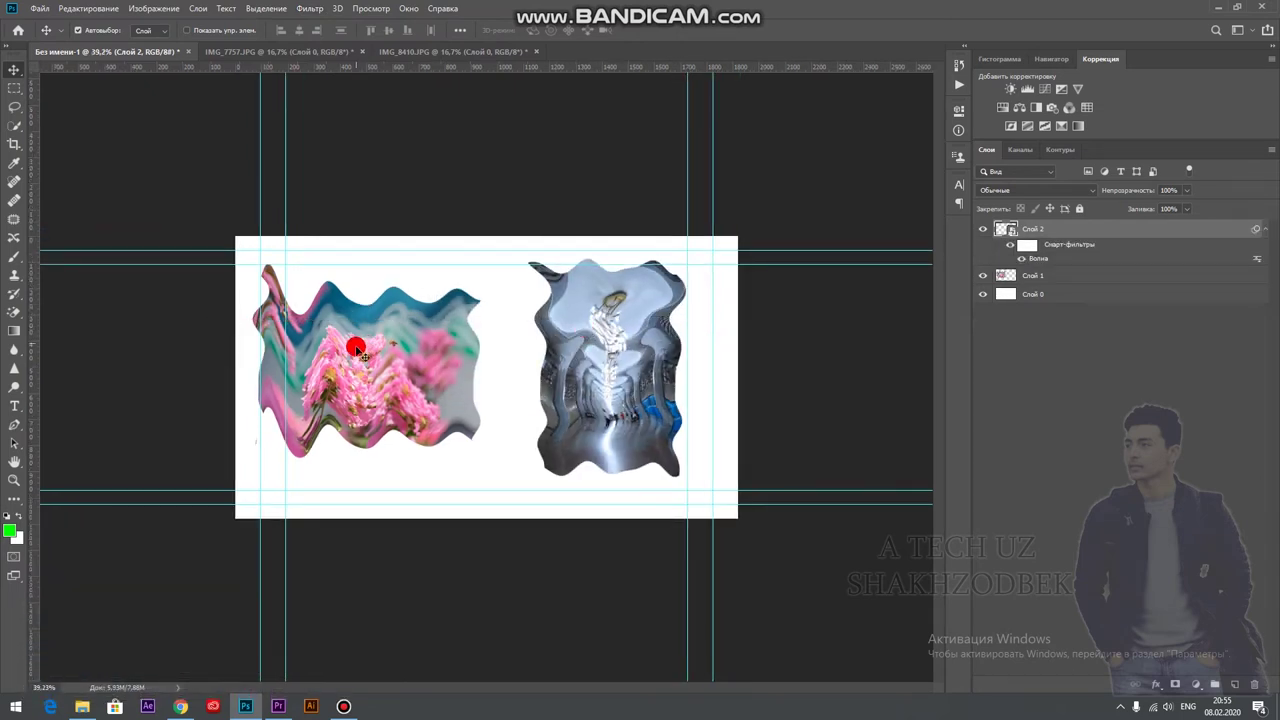
{"action": "left_click_drag", "start_coordinate": [612, 324], "coordinate": [639, 318]}
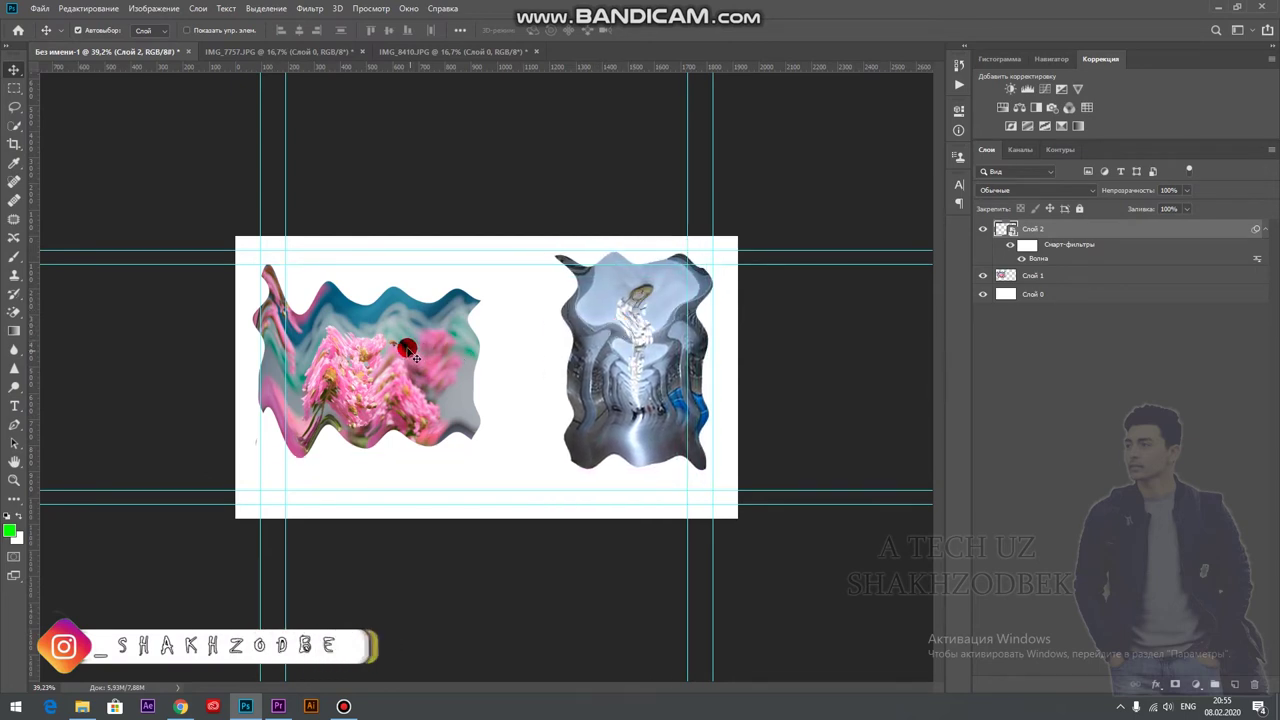
{"action": "left_click_drag", "start_coordinate": [407, 349], "coordinate": [418, 354]}
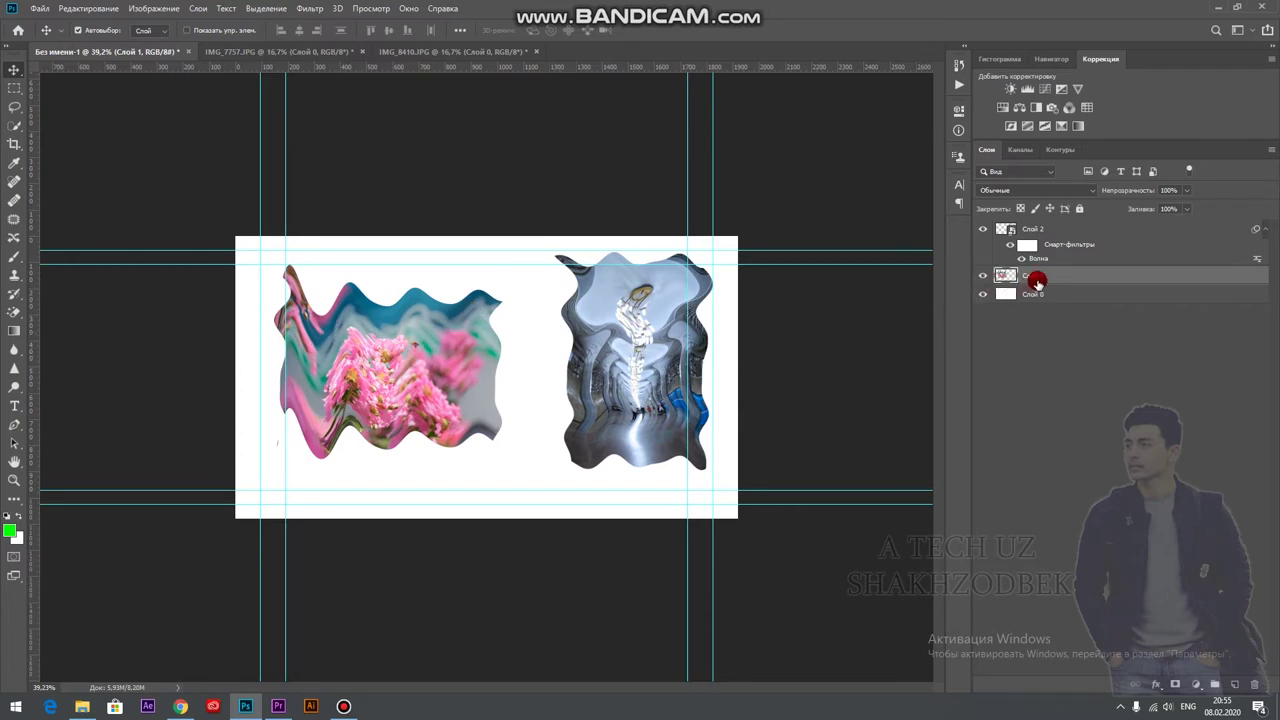
{"action": "left_click_drag", "start_coordinate": [1015, 280], "coordinate": [1035, 280]}
{"action": "left_click_drag", "start_coordinate": [557, 360], "coordinate": [415, 350]}
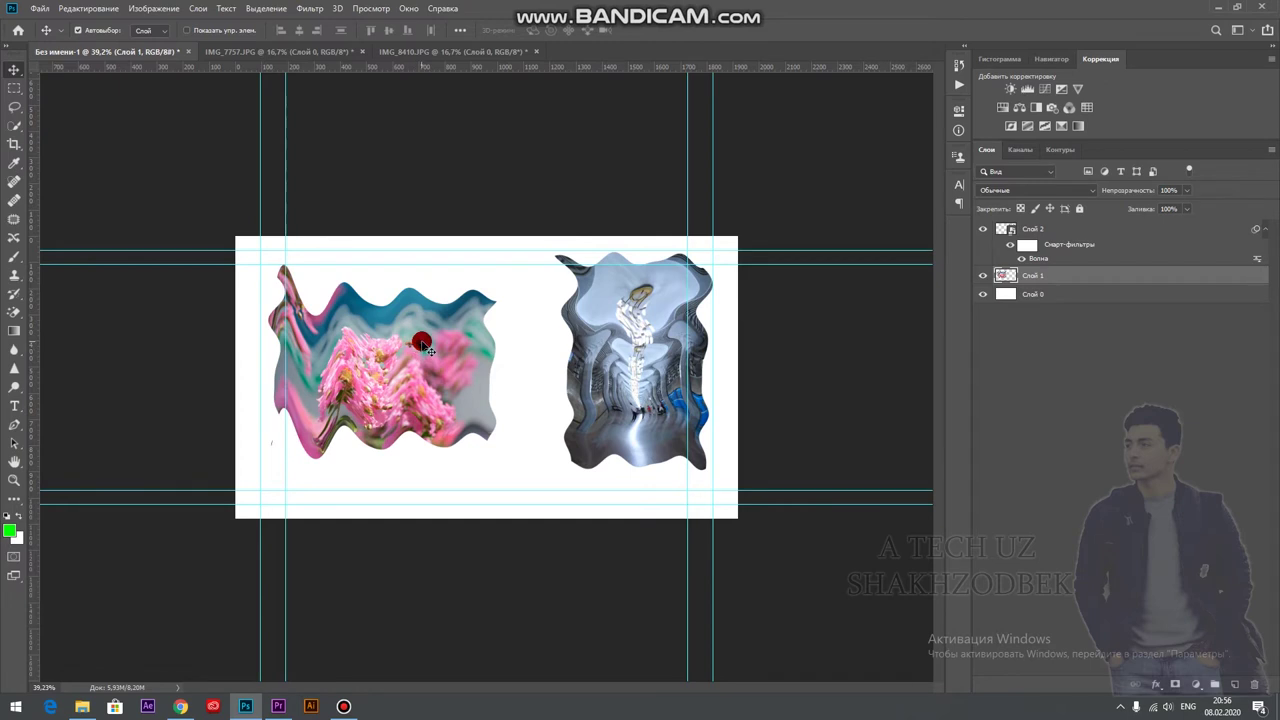
{"action": "left_click_drag", "start_coordinate": [423, 345], "coordinate": [441, 345]}
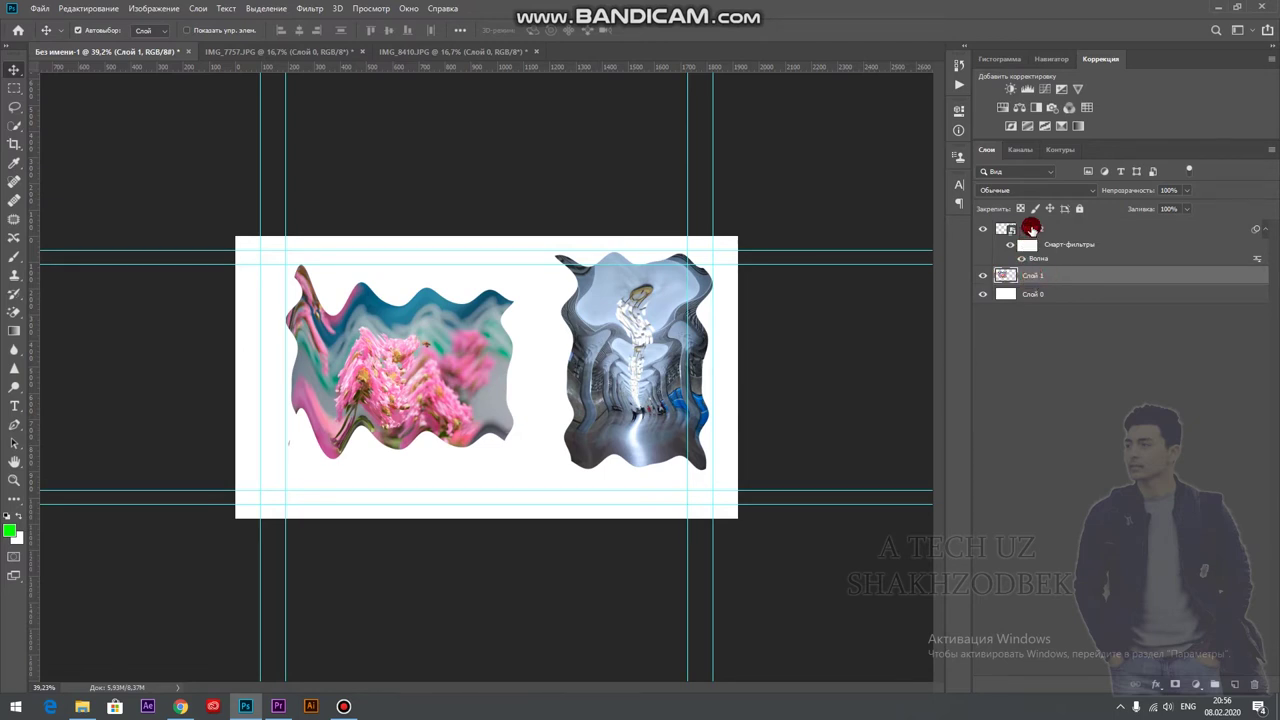
Toggle the metro photo's Wave smart filter off and on to compare, leaving it visible.
{"action": "left_click", "coordinate": [1031, 229]}
{"action": "left_click", "coordinate": [1045, 250]}
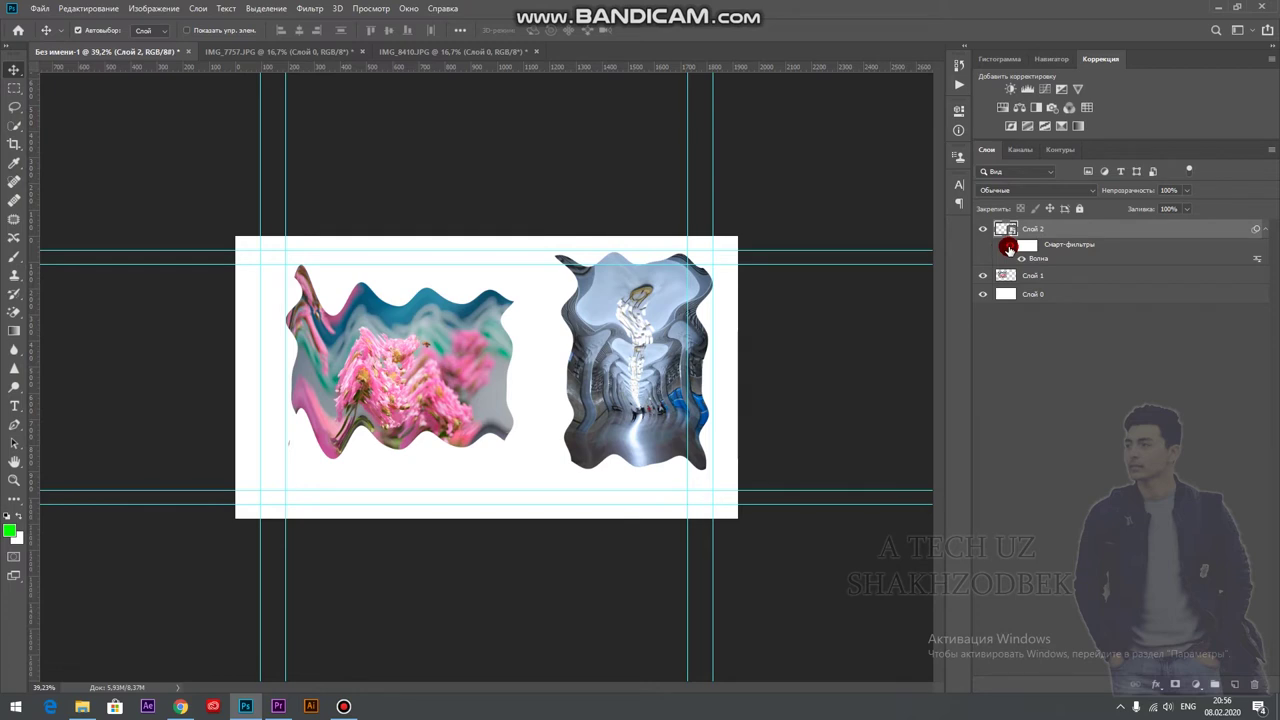
{"action": "left_click", "coordinate": [1009, 246]}
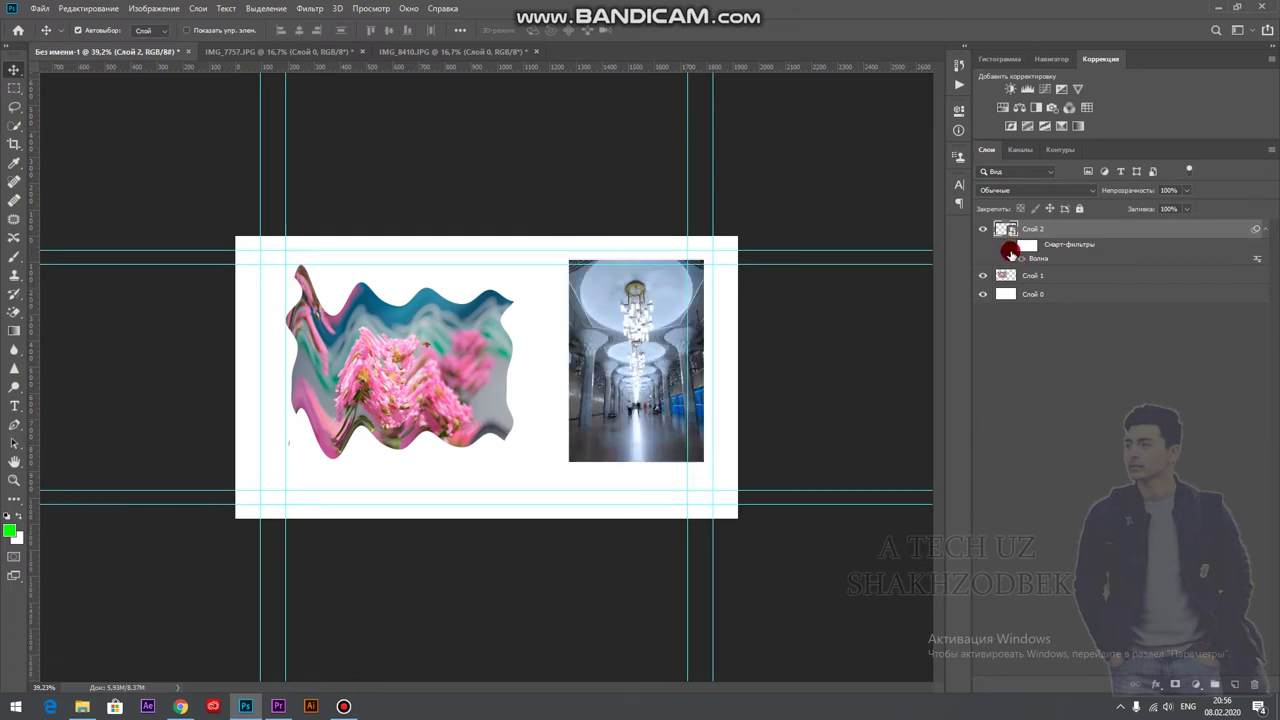
{"action": "left_click", "coordinate": [1009, 246]}
{"action": "left_click", "coordinate": [1009, 246]}
{"action": "left_click", "coordinate": [1009, 246]}
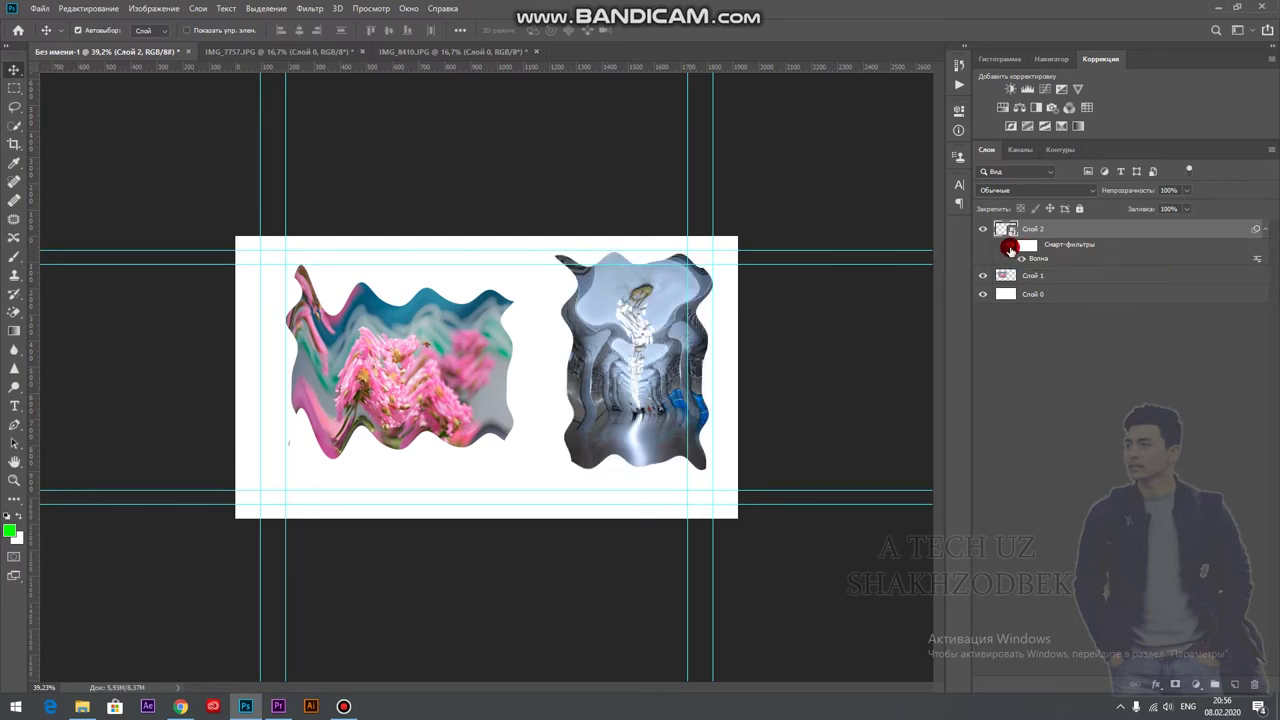
{"action": "left_click", "coordinate": [1009, 246]}
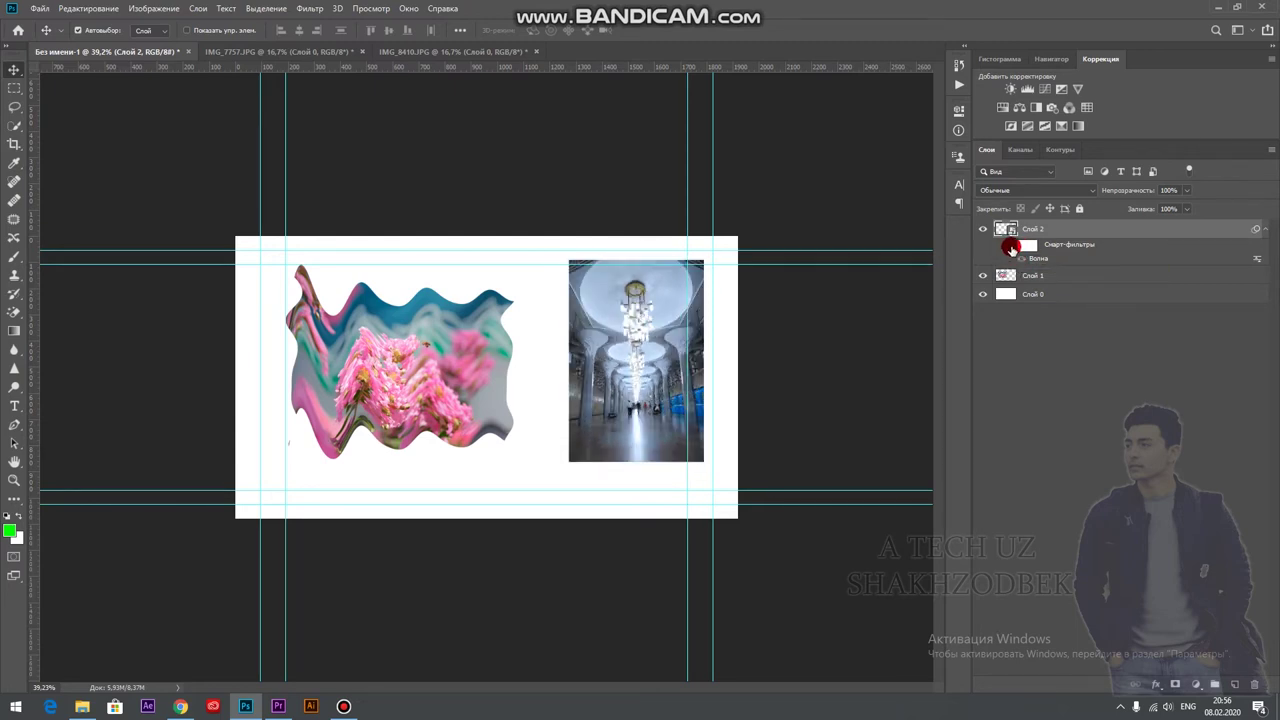
{"action": "left_click", "coordinate": [1010, 247]}
{"action": "left_click", "coordinate": [1007, 247]}
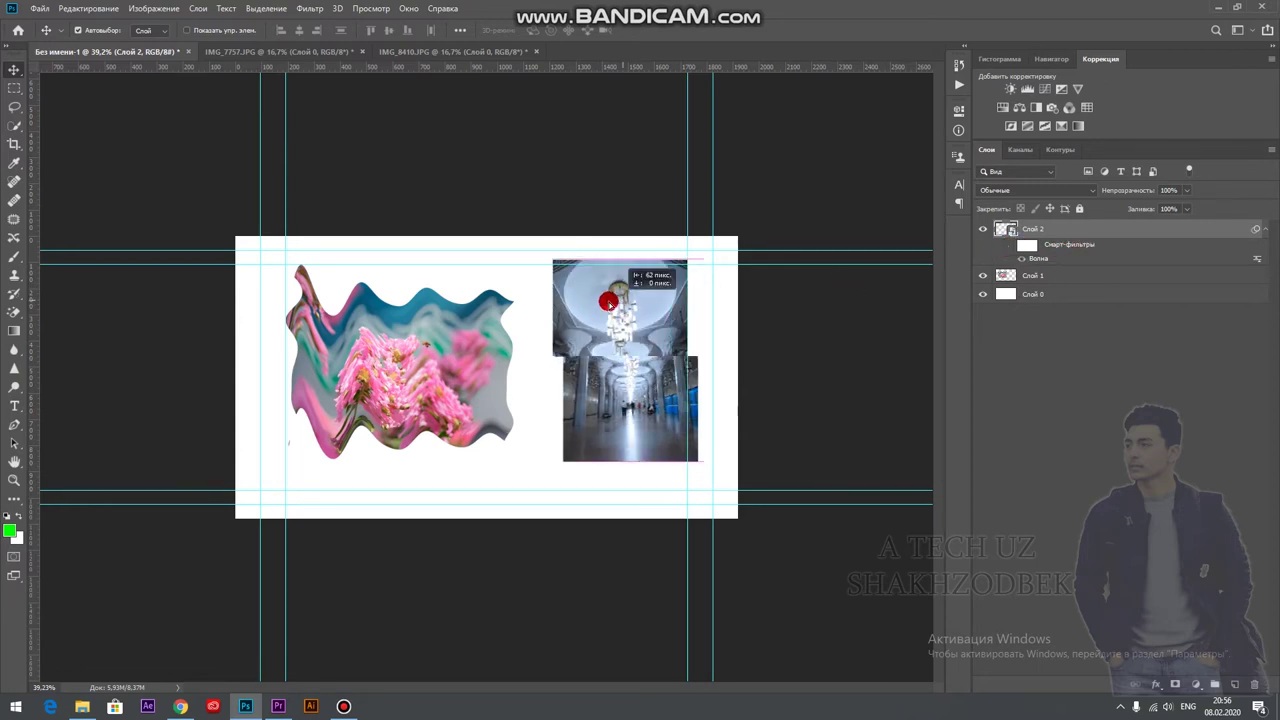
{"action": "left_click", "coordinate": [1014, 247]}
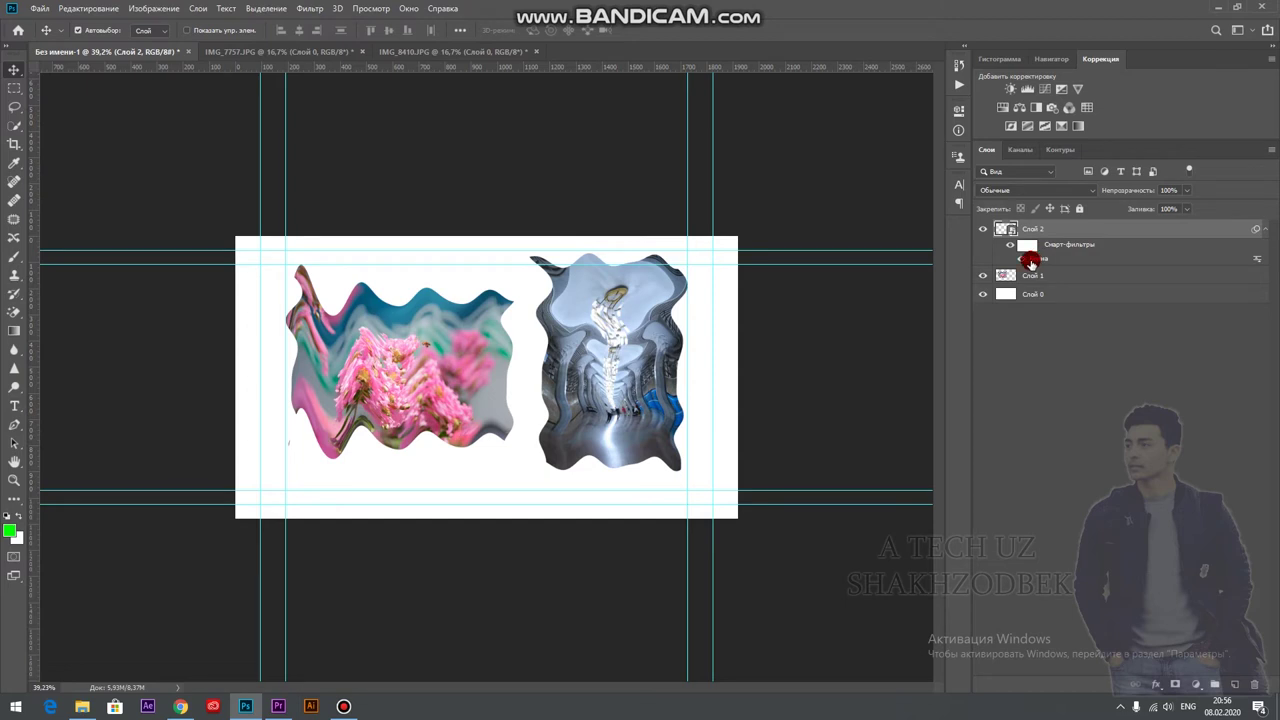
Widen the Wave wavelength range and raise maximum amplitude for ragged metro edges.
{"action": "double_click", "coordinate": [1031, 260]}
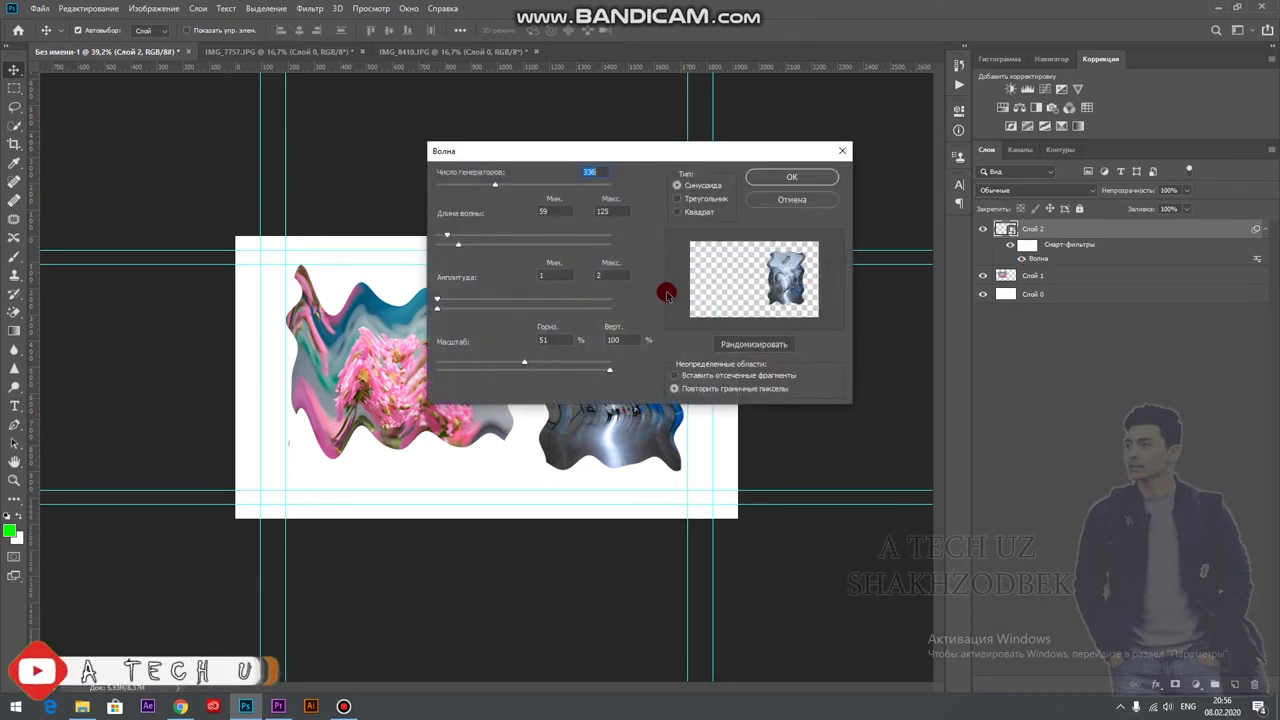
{"action": "mouse_move", "coordinate": [458, 245]}
{"action": "left_mouse_down"}
{"action": "mouse_move", "coordinate": [443, 249]}
{"action": "mouse_move", "coordinate": [486, 238]}
{"action": "left_mouse_up"}
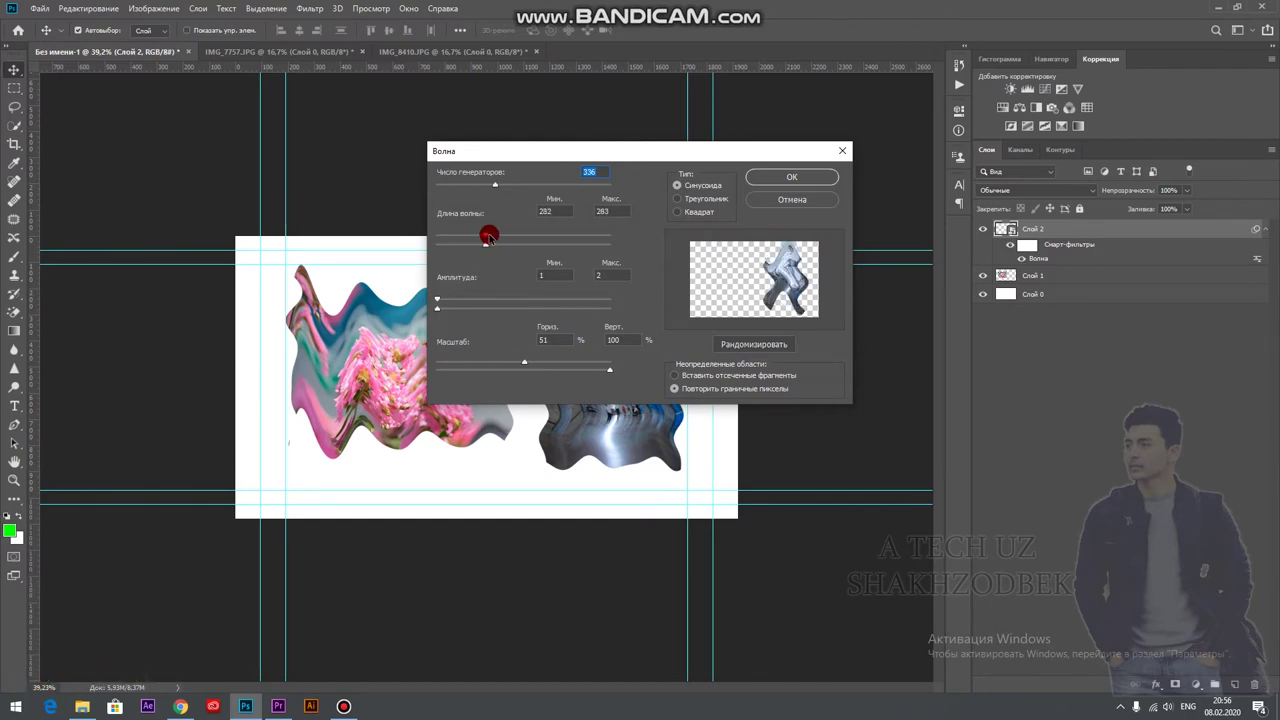
{"action": "left_click_drag", "start_coordinate": [486, 238], "coordinate": [430, 237]}
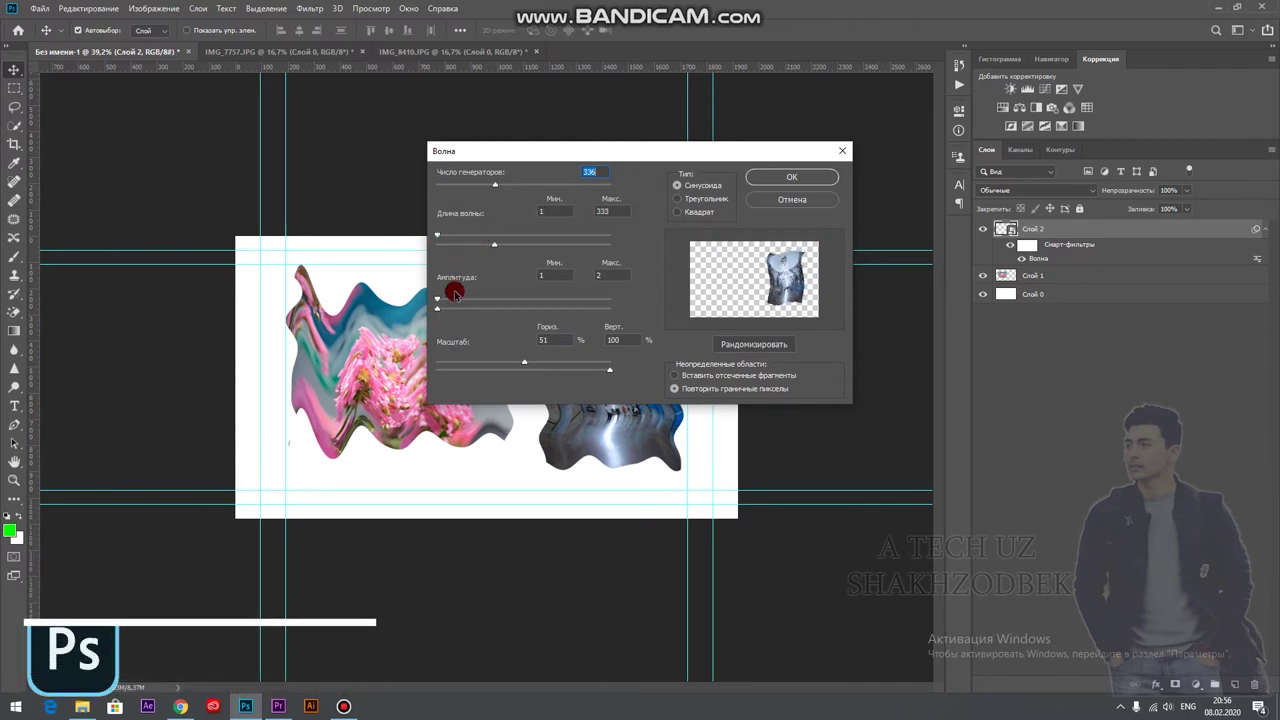
{"action": "left_click_drag", "start_coordinate": [455, 293], "coordinate": [435, 299]}
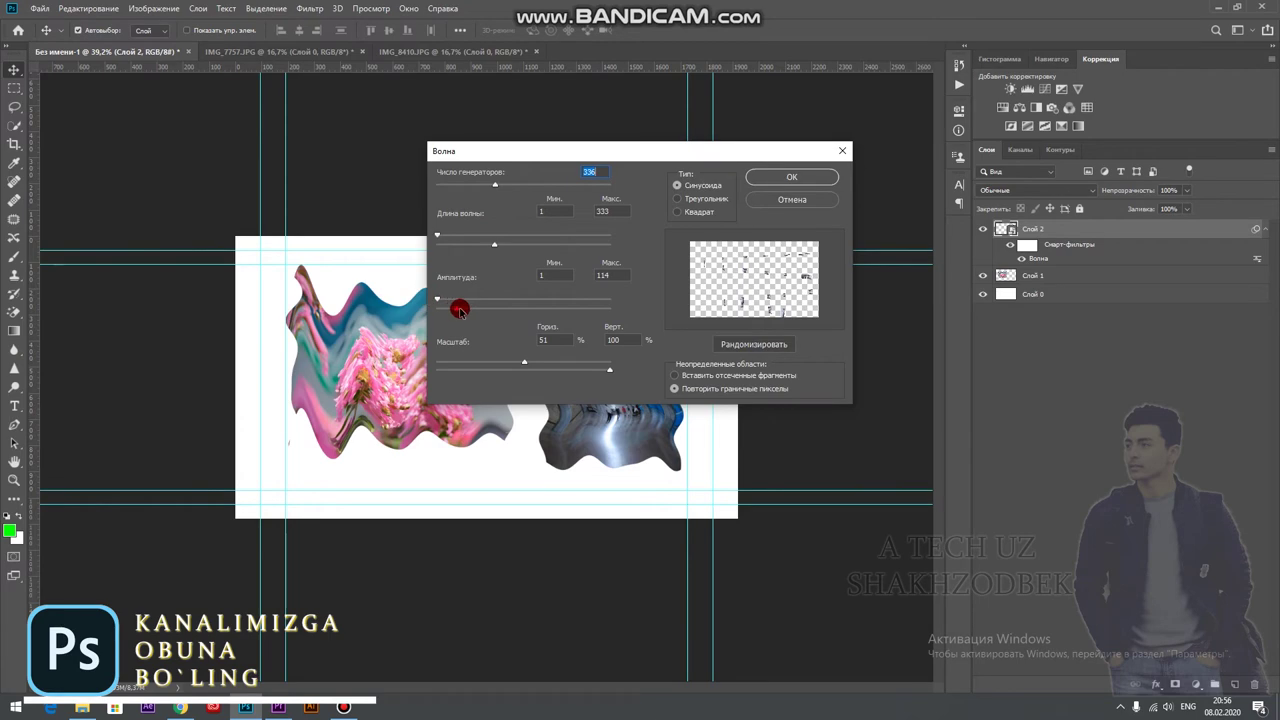
{"action": "left_click", "coordinate": [776, 177]}
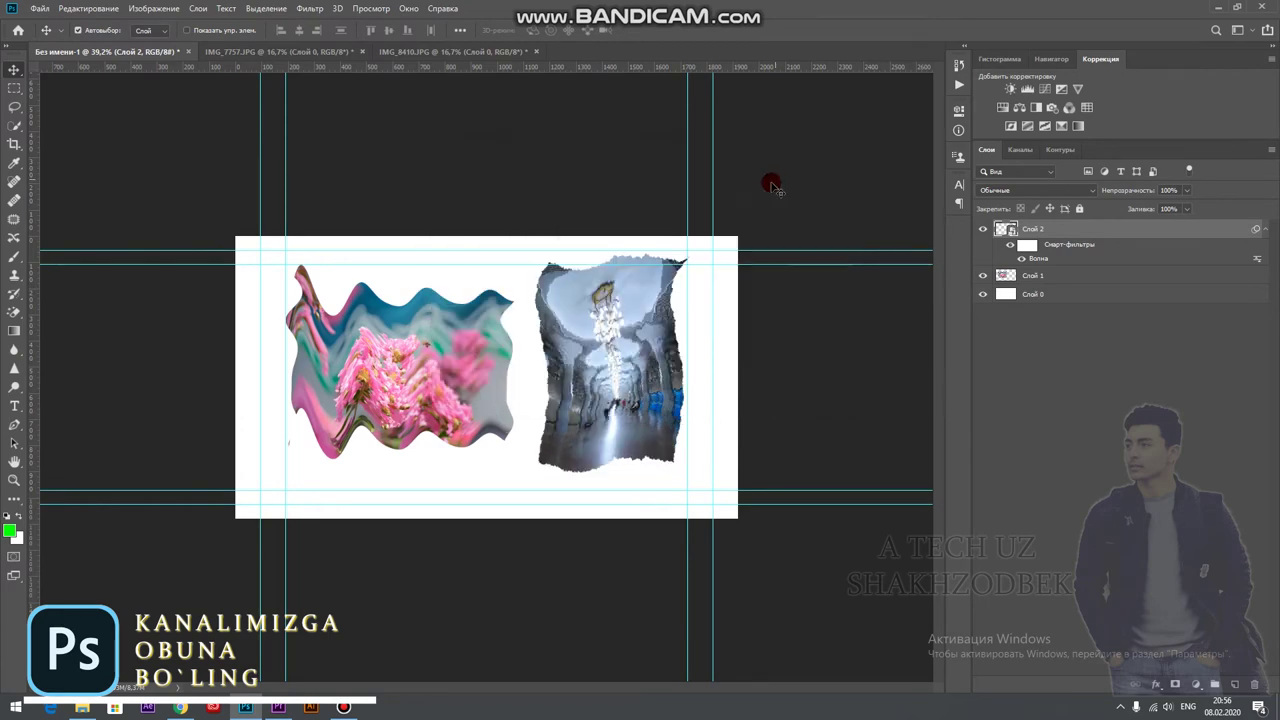
Move the ragged metro photo to the right.
{"action": "scroll", "coordinate": [603, 277], "scroll_direction": "down", "scroll_amount": 1}
{"action": "scroll", "coordinate": [571, 346], "scroll_direction": "down", "scroll_amount": 1}
{"action": "scroll", "coordinate": [603, 331], "scroll_direction": "up", "scroll_amount": 2}
{"action": "left_click_drag", "start_coordinate": [603, 331], "coordinate": [637, 339]}
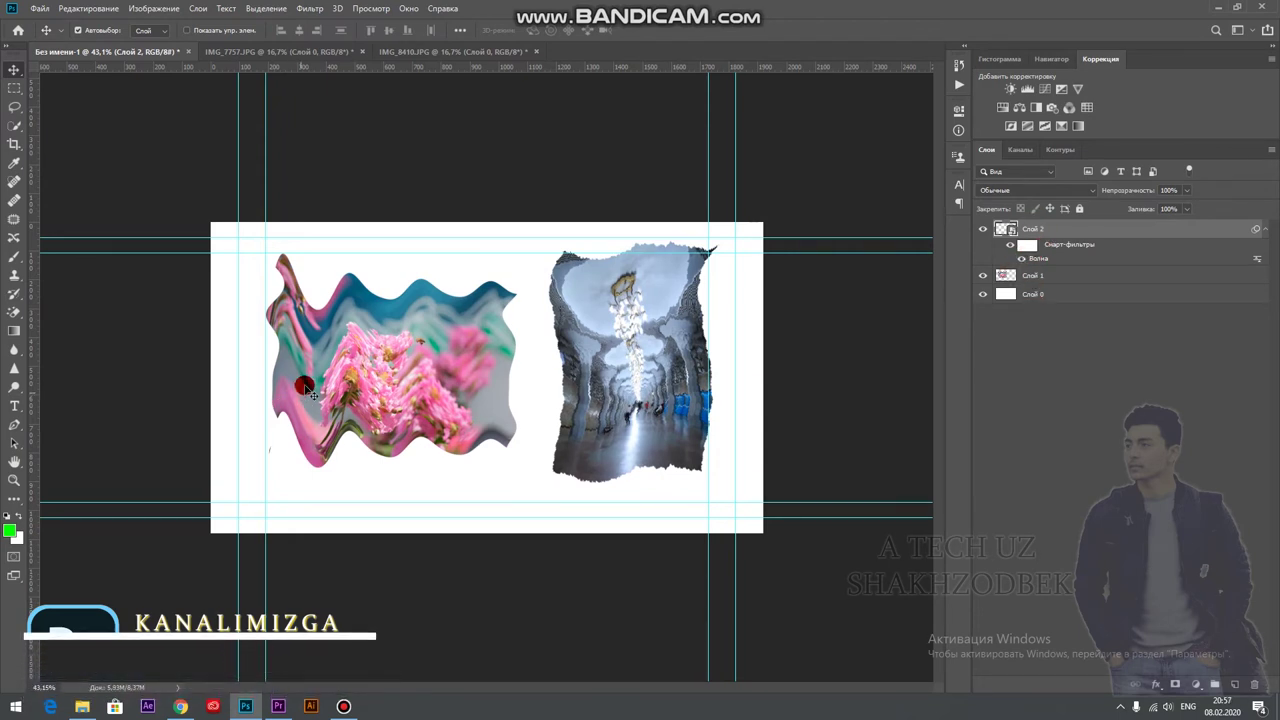
Shift the flower lower-left and scale the metro photo down near the right edge.
{"action": "left_click_drag", "start_coordinate": [307, 387], "coordinate": [268, 462]}
{"action": "left_click_drag", "start_coordinate": [604, 382], "coordinate": [621, 391]}
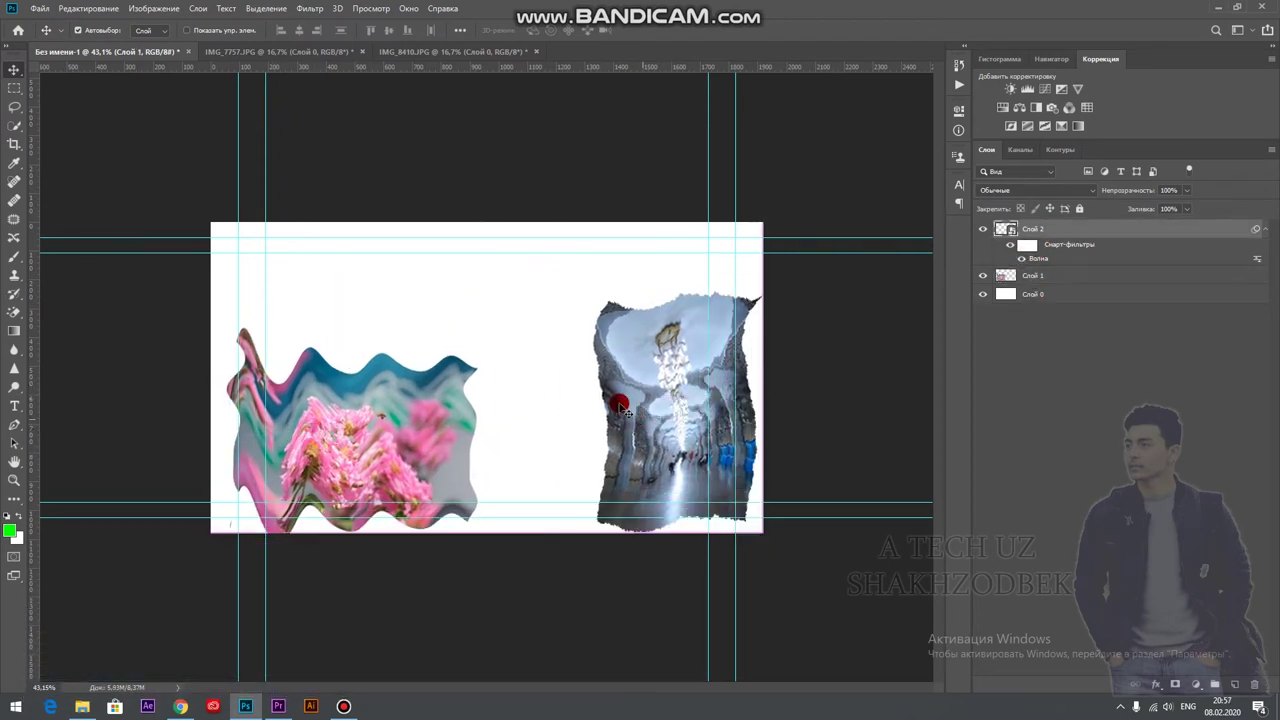
{"action": "key", "text": "ctrl+t"}
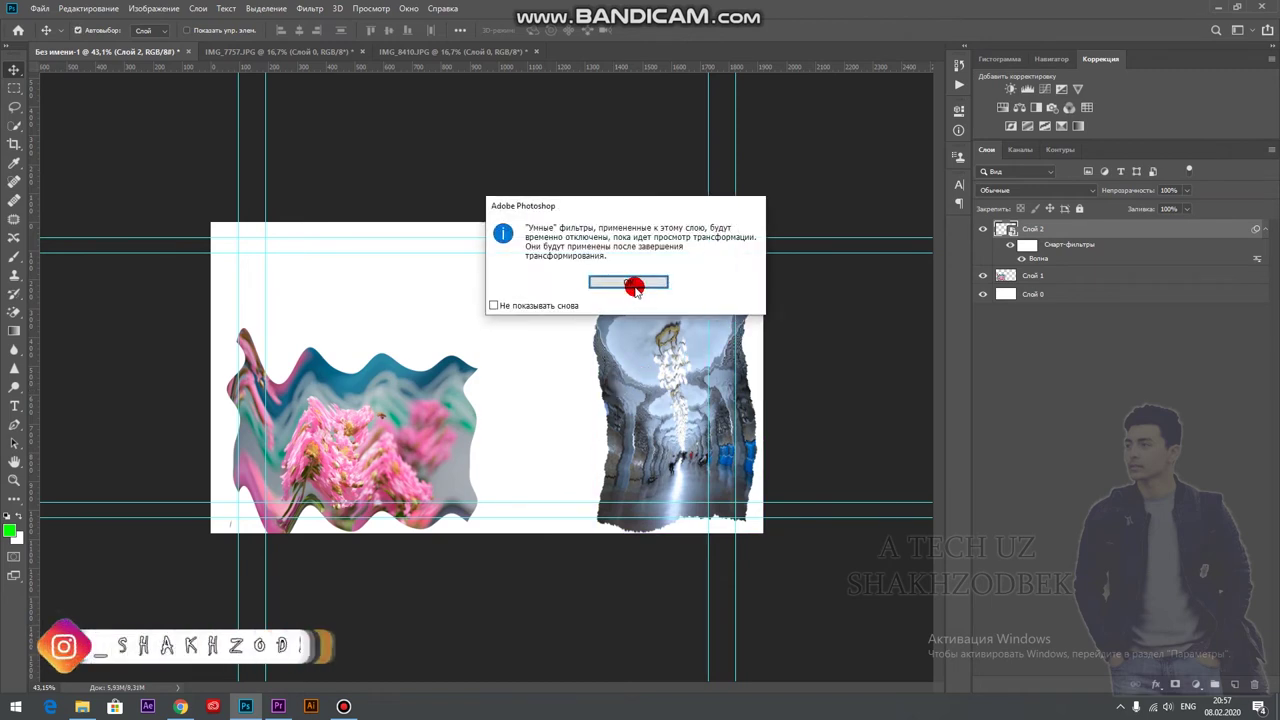
{"action": "left_click", "coordinate": [600, 289]}
{"action": "mouse_move", "coordinate": [651, 334]}
{"action": "left_mouse_down"}
{"action": "mouse_move", "coordinate": [541, 339]}
{"action": "mouse_move", "coordinate": [603, 339]}
{"action": "left_mouse_up"}
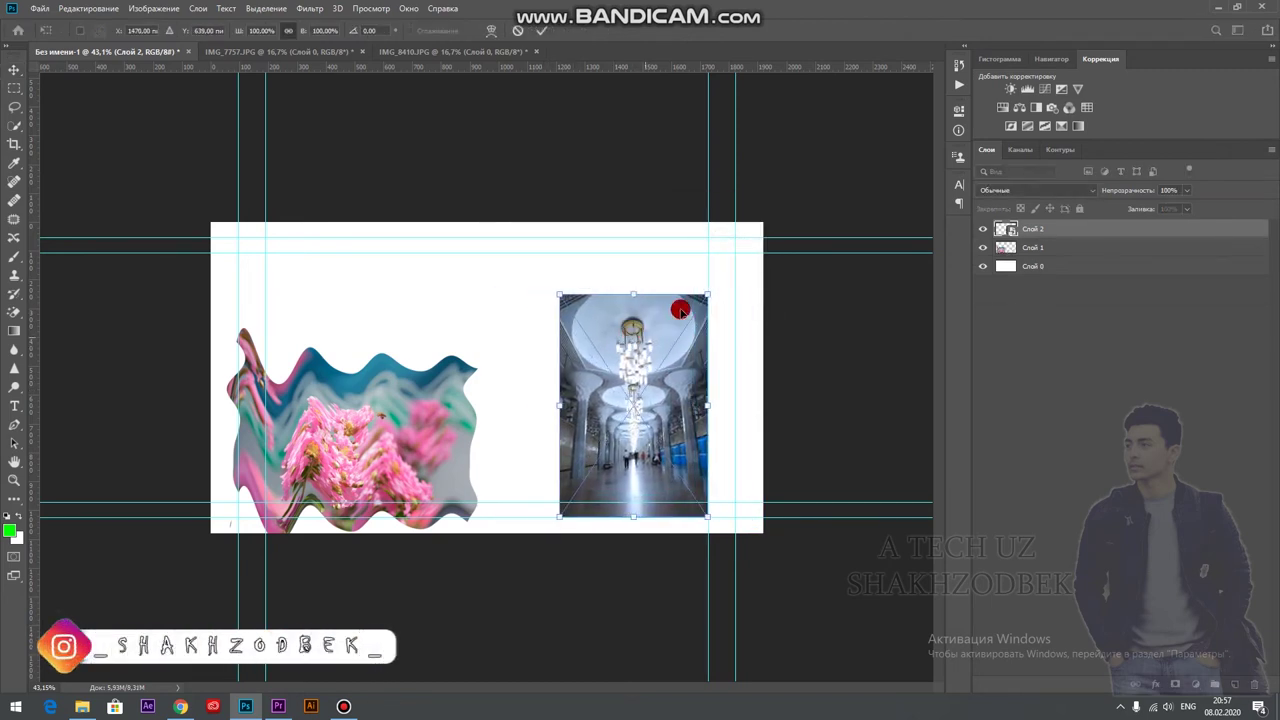
{"action": "mouse_move", "coordinate": [702, 291]}
{"action": "left_mouse_down"}
{"action": "mouse_move", "coordinate": [660, 347]}
{"action": "mouse_move", "coordinate": [697, 391]}
{"action": "left_mouse_up"}
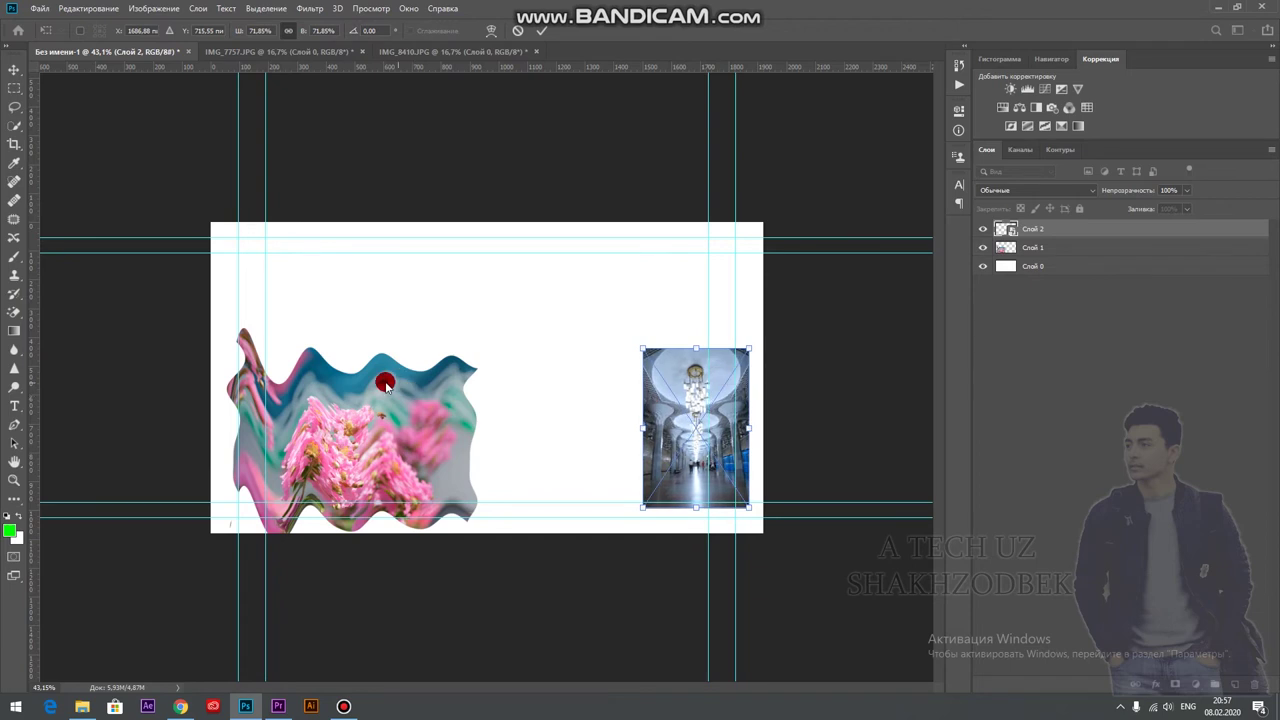
{"action": "left_click", "coordinate": [543, 33]}
{"action": "left_click_drag", "start_coordinate": [371, 357], "coordinate": [405, 422]}
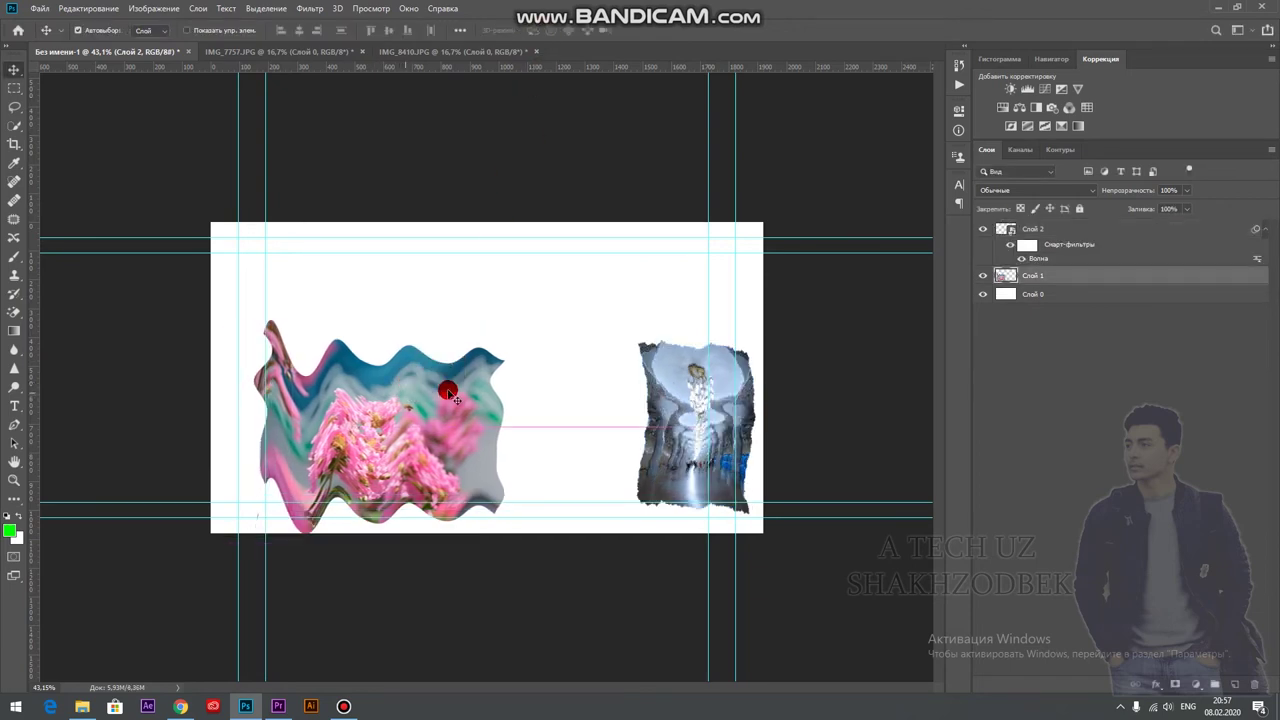
{"action": "left_click", "coordinate": [13, 406]}
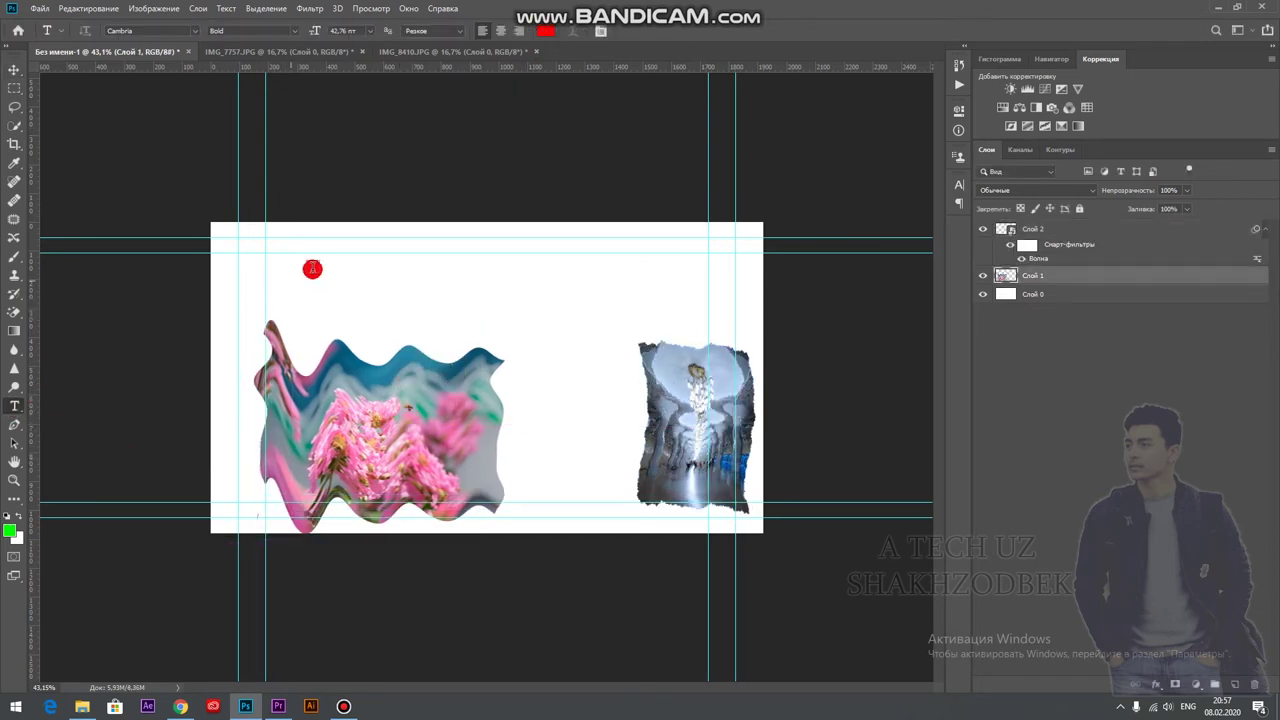
Add a bold red 'text' type layer near the canvas's top left.
{"action": "left_click", "coordinate": [311, 266]}
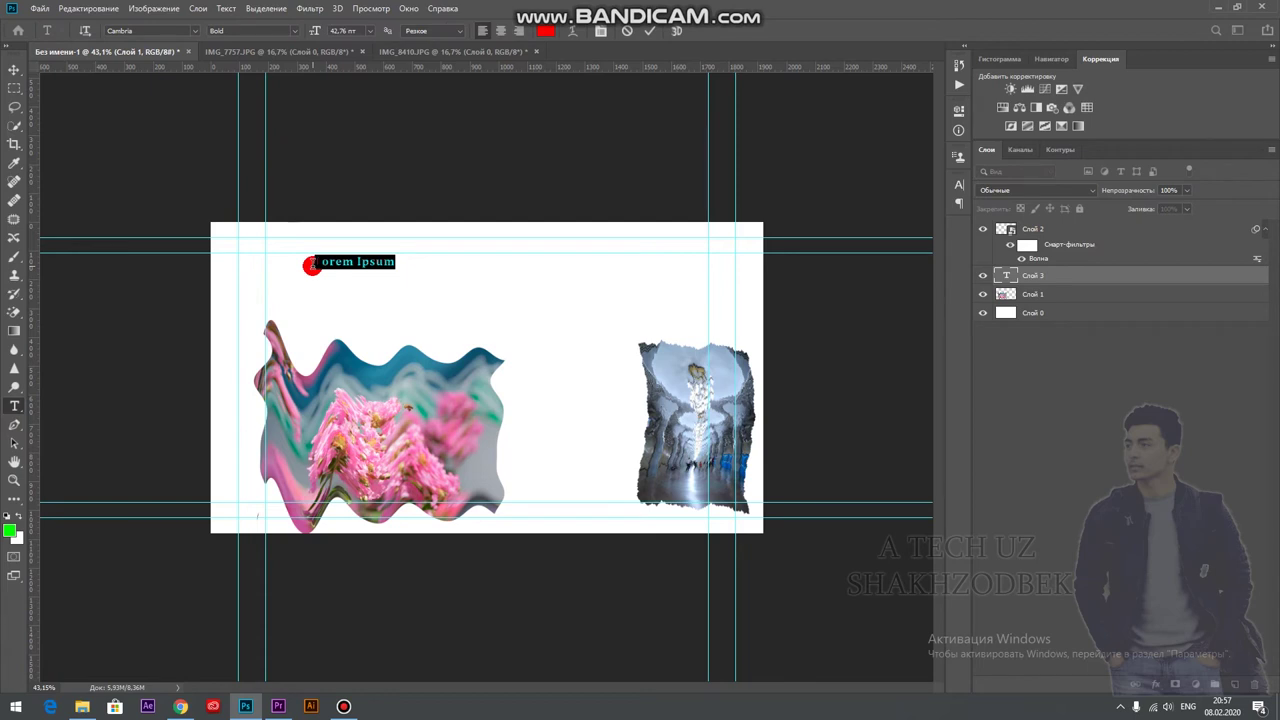
{"action": "key", "text": "BackSpace"}
{"action": "type", "text": "text"}
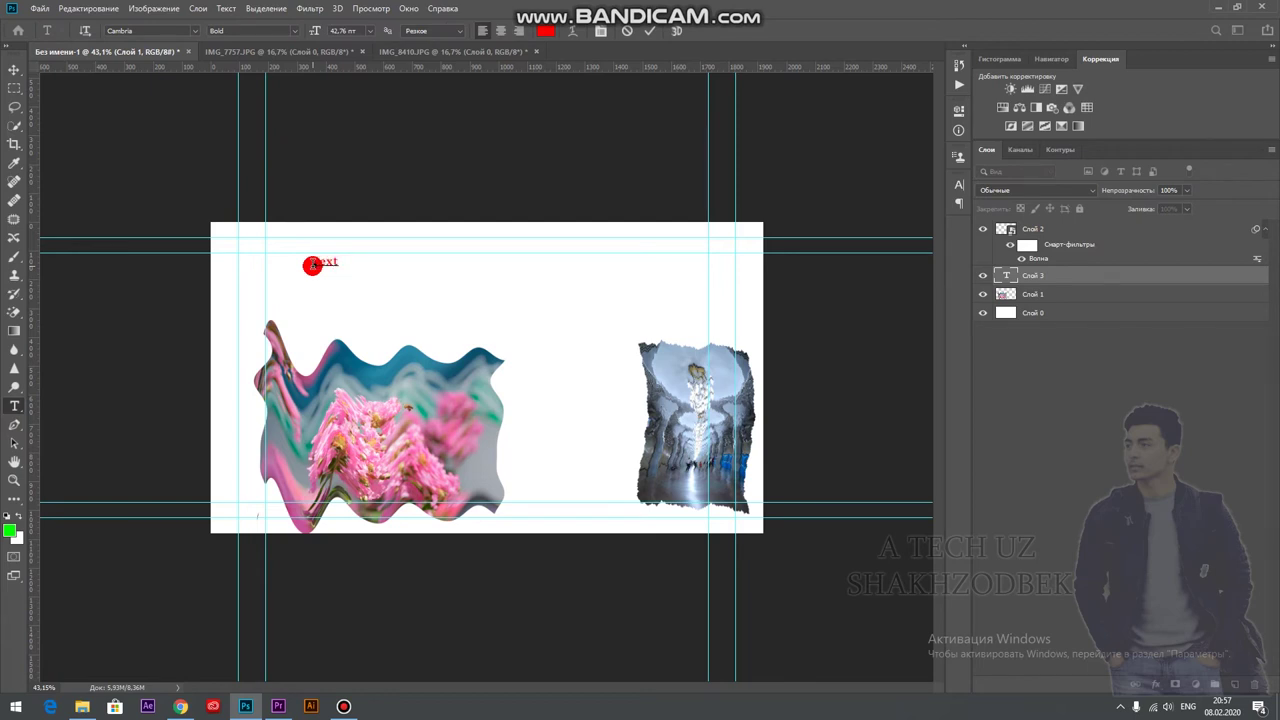
{"action": "left_click", "coordinate": [649, 31]}
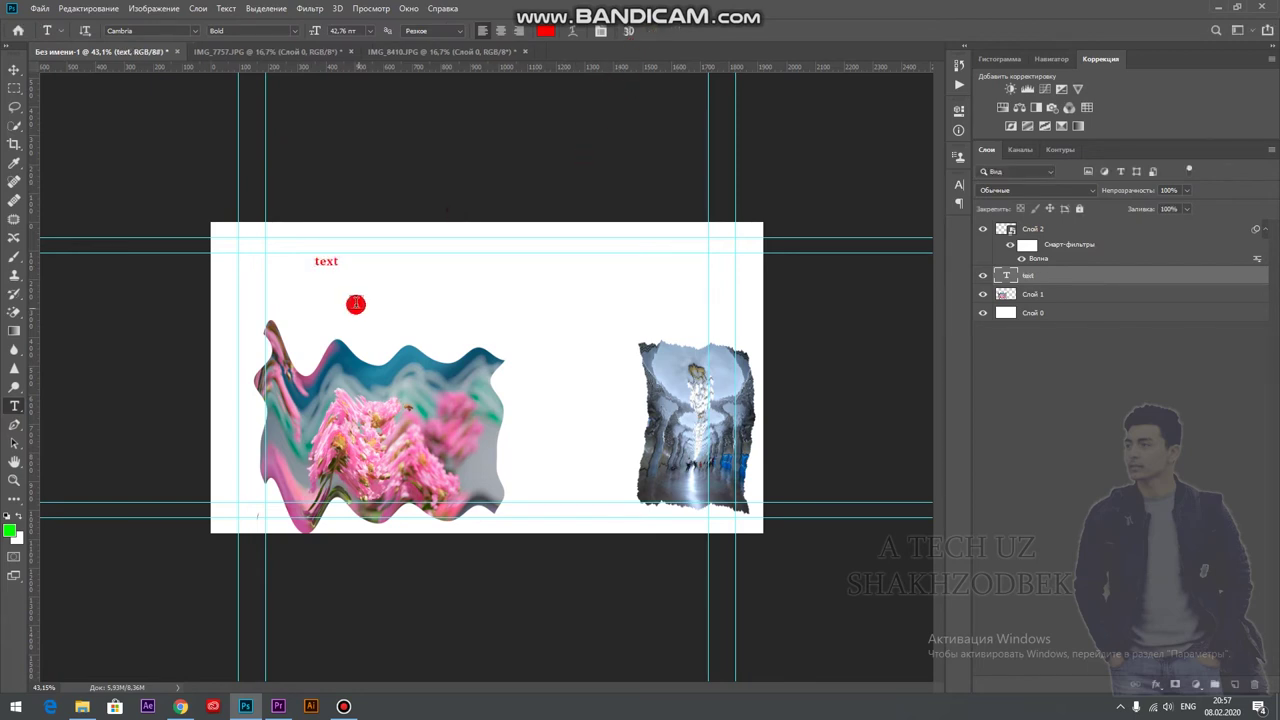
Enlarge the red text and move it into the top-left corner.
{"action": "left_click", "coordinate": [14, 69]}
{"action": "left_click_drag", "start_coordinate": [330, 268], "coordinate": [342, 314]}
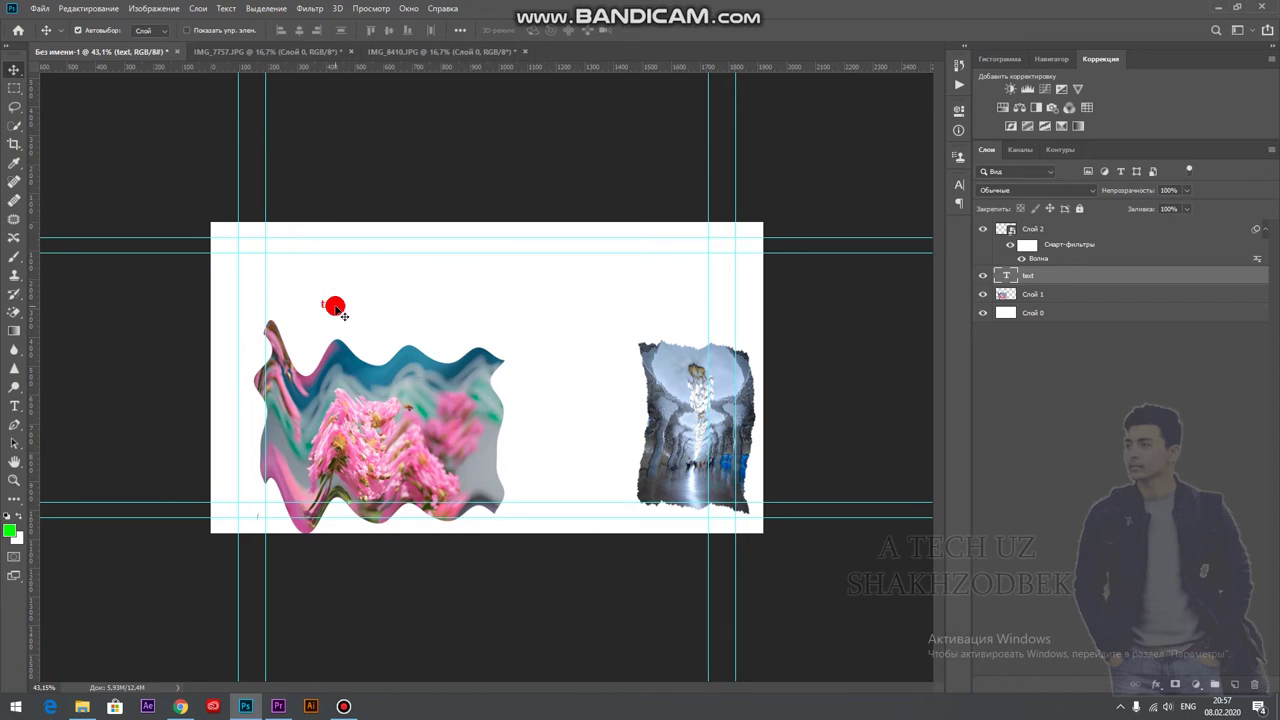
{"action": "key", "text": "ctrl+t"}
{"action": "left_click_drag", "start_coordinate": [341, 294], "coordinate": [480, 222]}
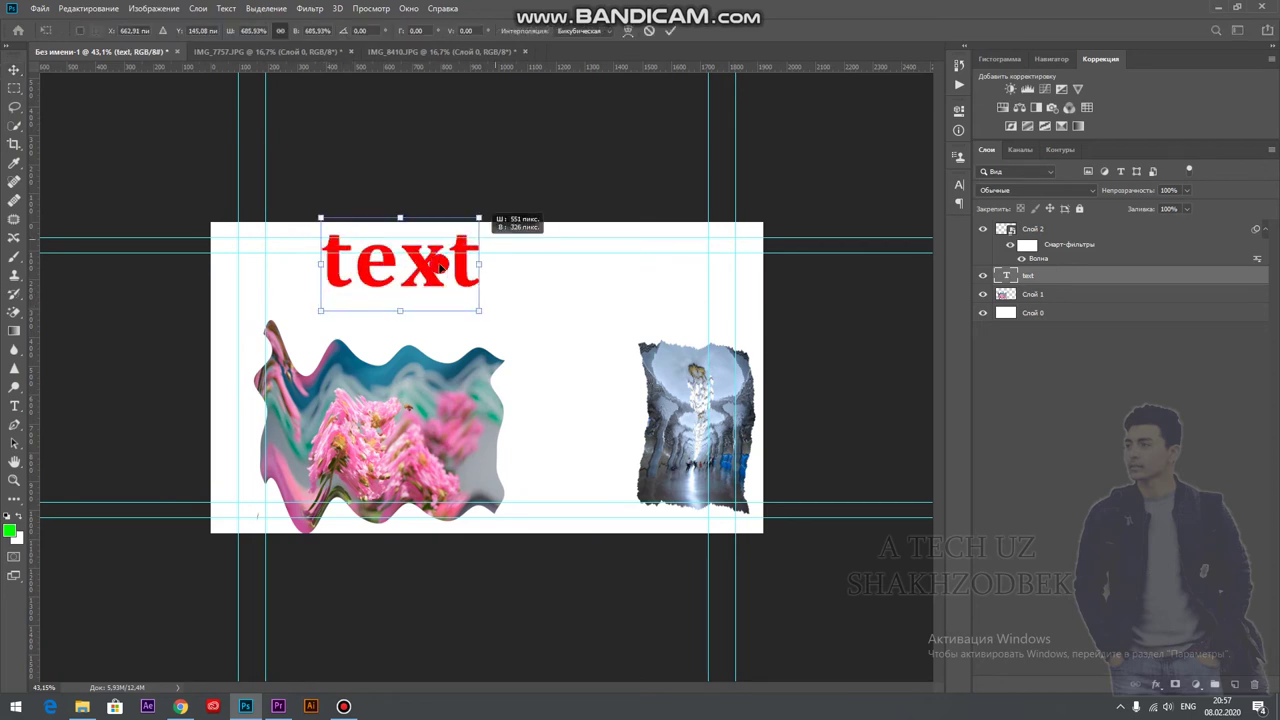
{"action": "left_click_drag", "start_coordinate": [343, 349], "coordinate": [273, 366]}
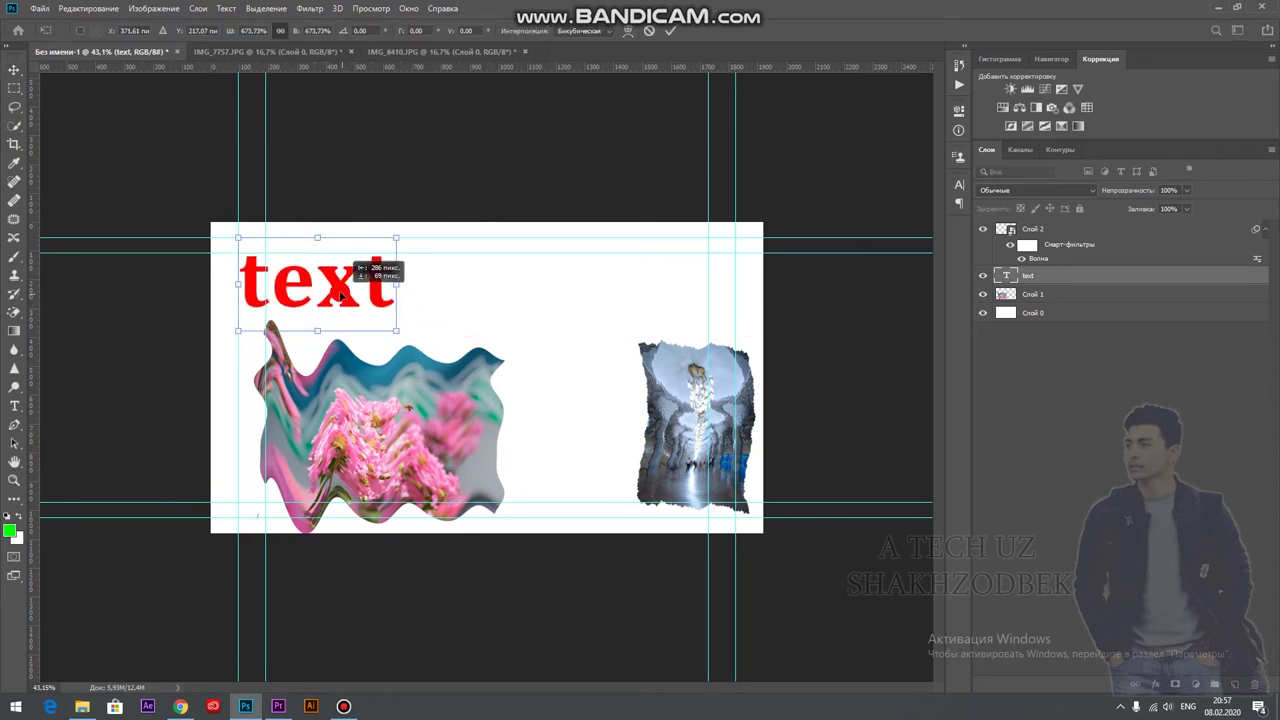
{"action": "left_click", "coordinate": [667, 34]}
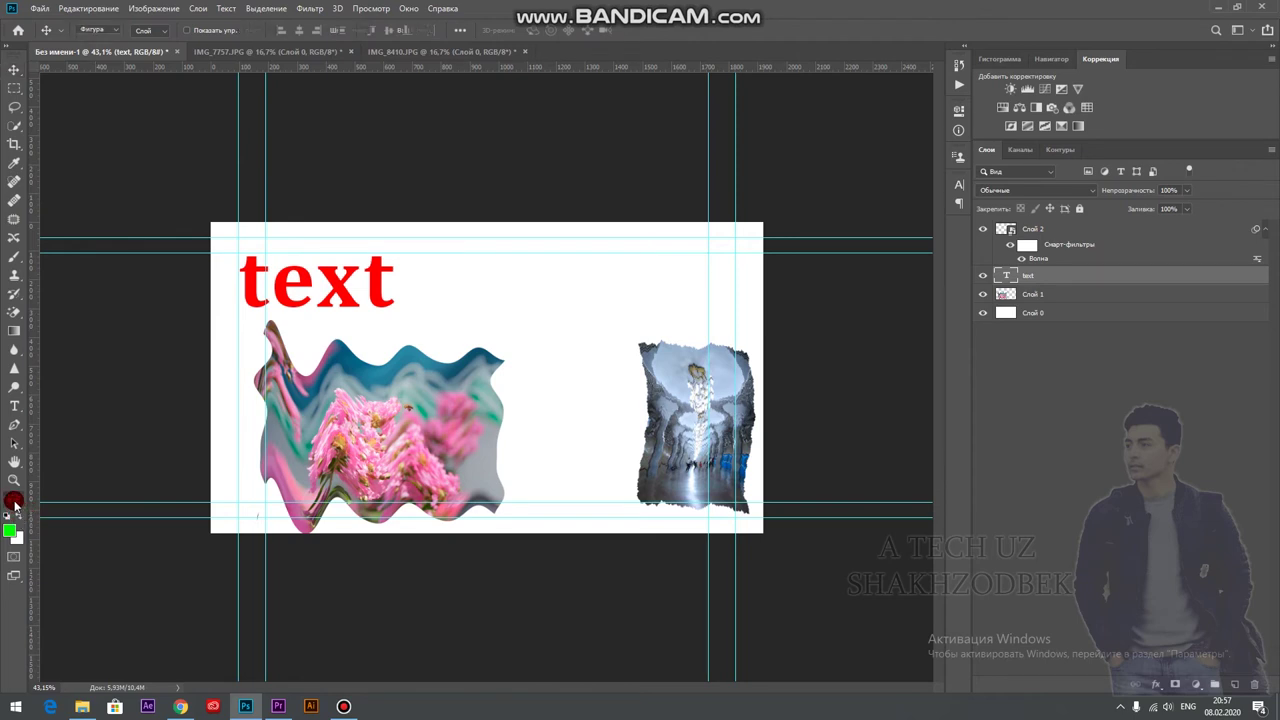
Draw a green checkmark custom shape to the right of the red text.
{"action": "left_click", "coordinate": [14, 500]}
{"action": "left_click_drag", "start_coordinate": [457, 341], "coordinate": [521, 235]}
{"action": "left_click", "coordinate": [14, 69]}
Nudge the checkmark slightly left and drag the IMG_8410 metro photo toward the composition.
{"action": "left_click", "coordinate": [480, 282]}
{"action": "left_click_drag", "start_coordinate": [480, 282], "coordinate": [461, 284]}
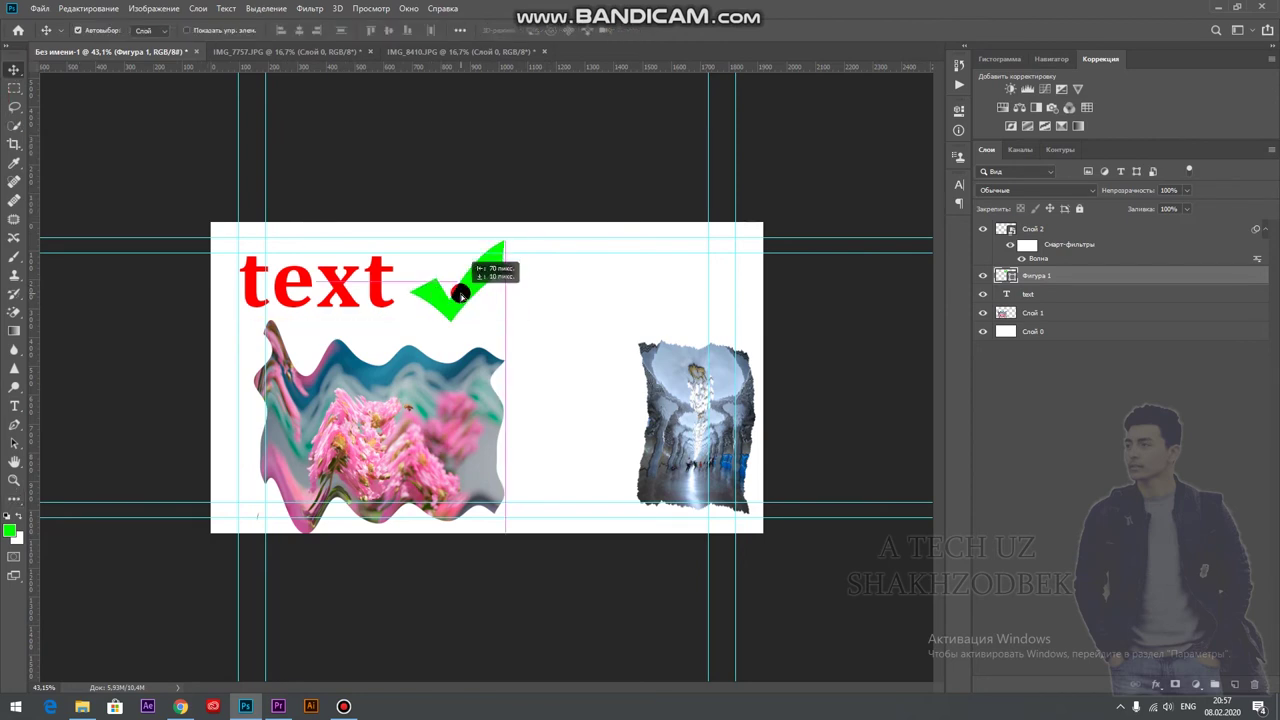
{"action": "left_click", "coordinate": [480, 54]}
{"action": "left_click_drag", "start_coordinate": [600, 271], "coordinate": [138, 50]}
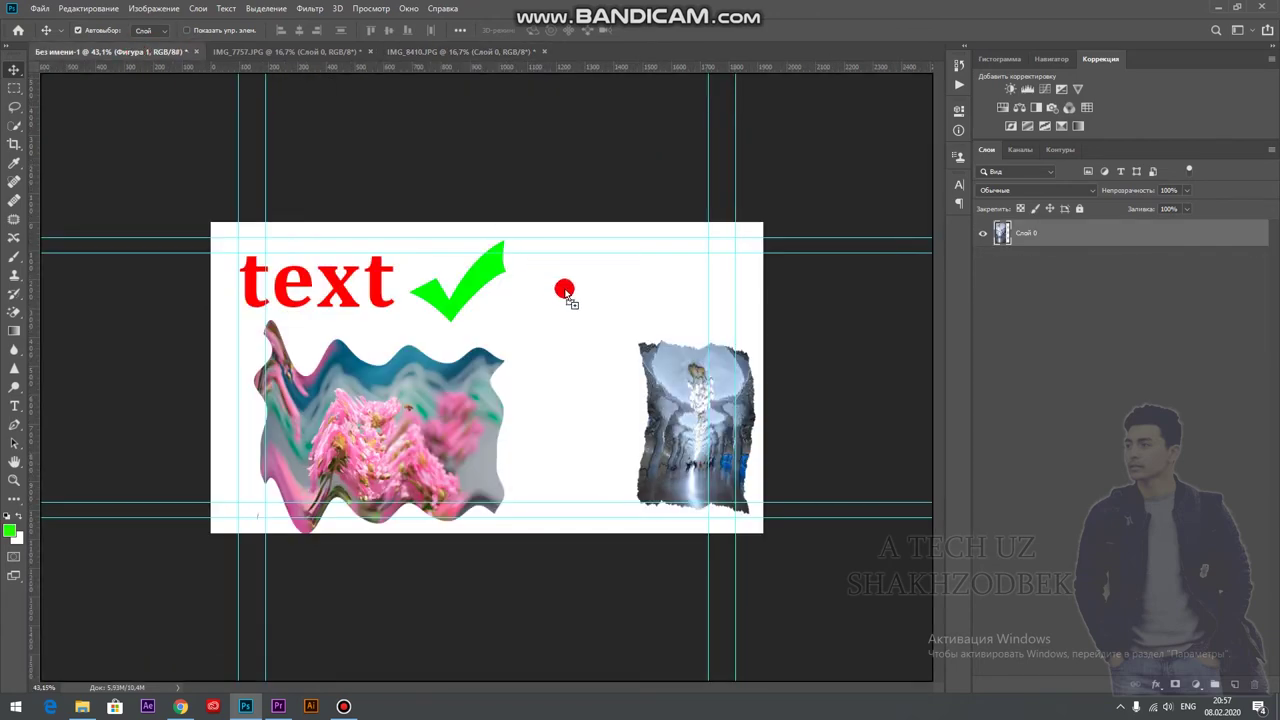
Place a shrunken IMG_8410 copy right of the checkmark, its layer moved below Слой 1.
{"action": "left_click_drag", "start_coordinate": [136, 52], "coordinate": [565, 288]}
{"action": "scroll", "coordinate": [570, 298], "scroll_direction": "down", "scroll_amount": 3}
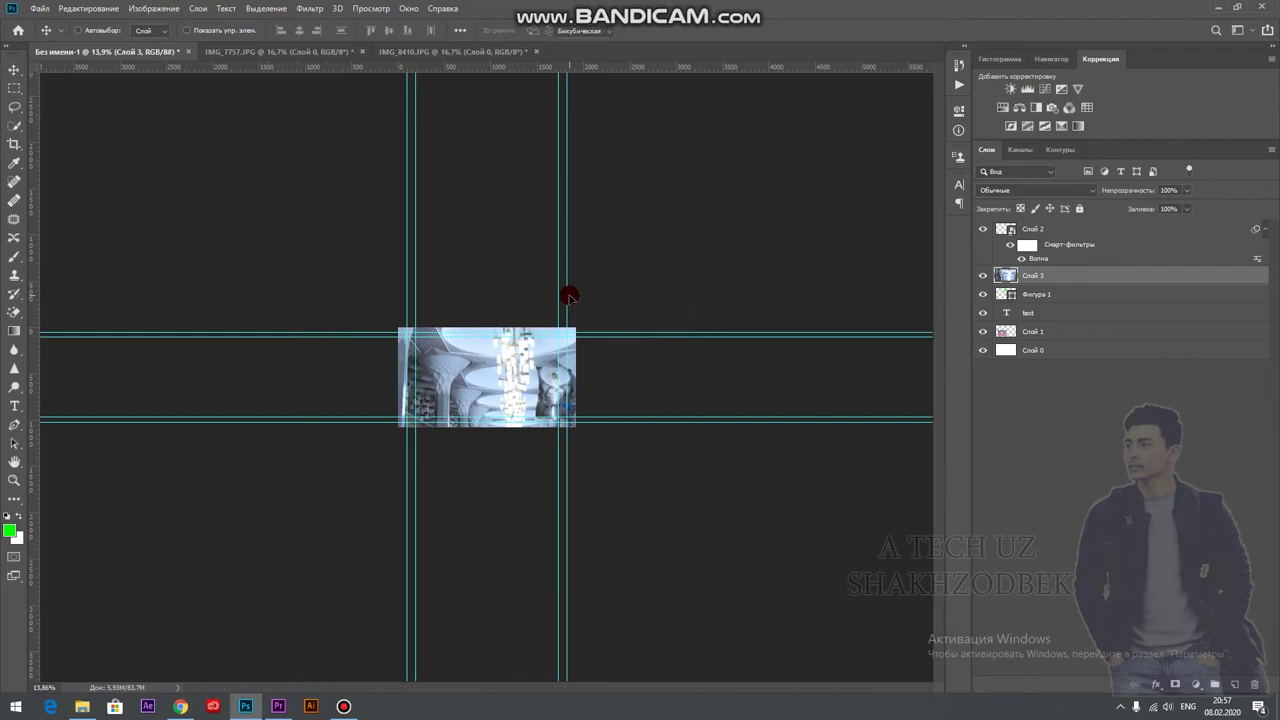
{"action": "key", "text": "ctrl+t"}
{"action": "mouse_move", "coordinate": [680, 100]}
{"action": "left_mouse_down"}
{"action": "mouse_move", "coordinate": [352, 563]}
{"action": "mouse_move", "coordinate": [495, 371]}
{"action": "left_mouse_up"}
{"action": "scroll", "coordinate": [534, 338], "scroll_direction": "up", "scroll_amount": 5}
{"action": "mouse_move", "coordinate": [633, 256]}
{"action": "left_mouse_down"}
{"action": "mouse_move", "coordinate": [591, 325]}
{"action": "mouse_move", "coordinate": [585, 308]}
{"action": "left_mouse_up"}
{"action": "key", "text": "Return"}
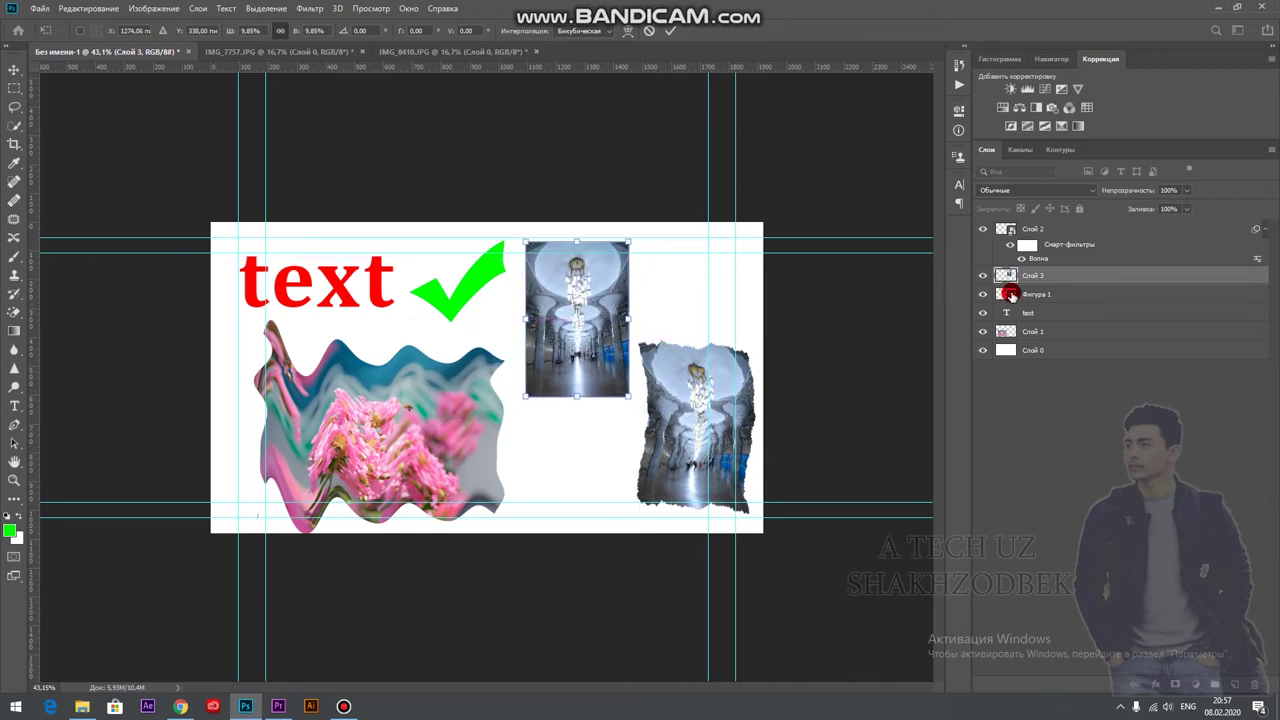
{"action": "left_click_drag", "start_coordinate": [1040, 272], "coordinate": [1050, 331]}
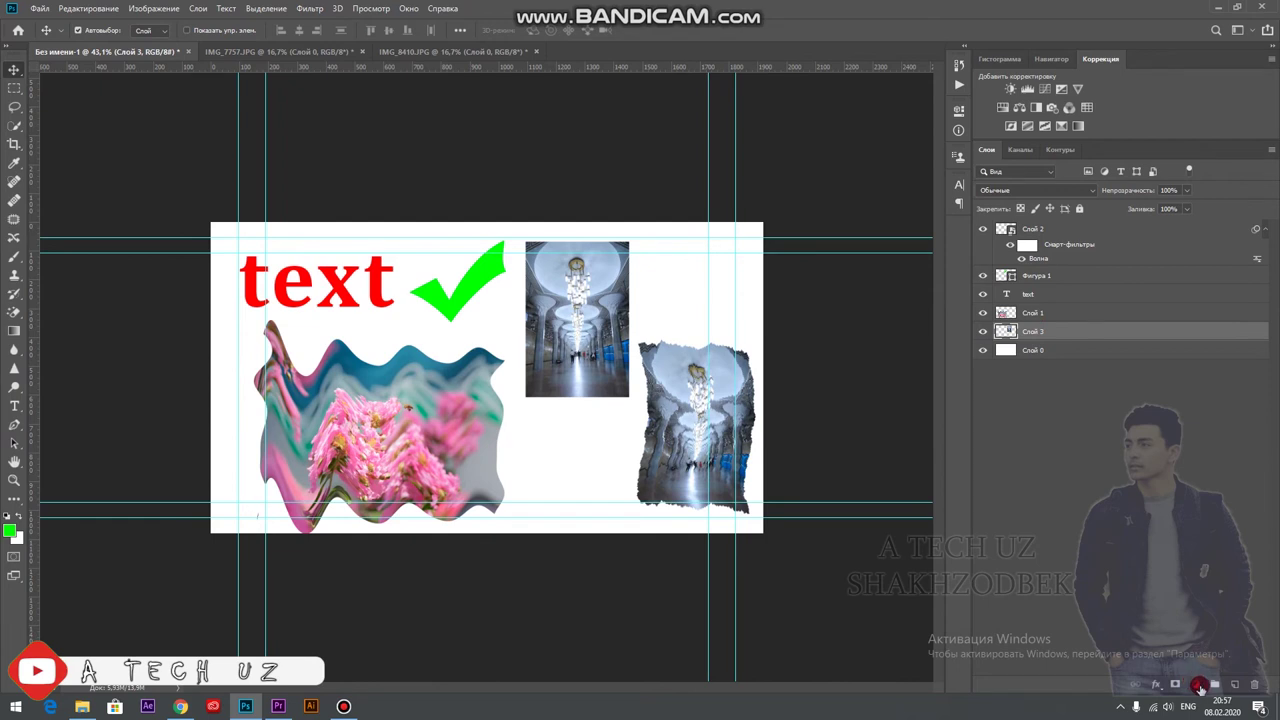
Add a Color Balance adjustment above the metro photo and ease its green tint slightly.
{"action": "left_click", "coordinate": [1197, 688]}
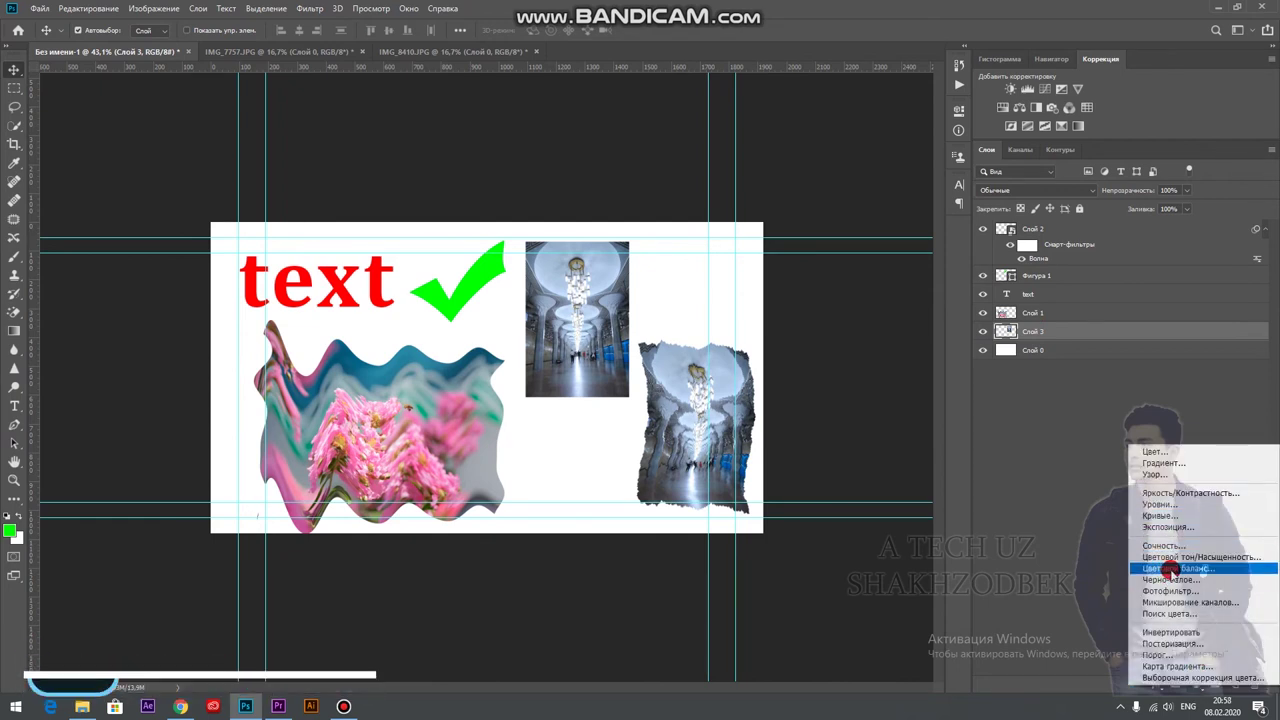
{"action": "left_click", "coordinate": [1160, 568]}
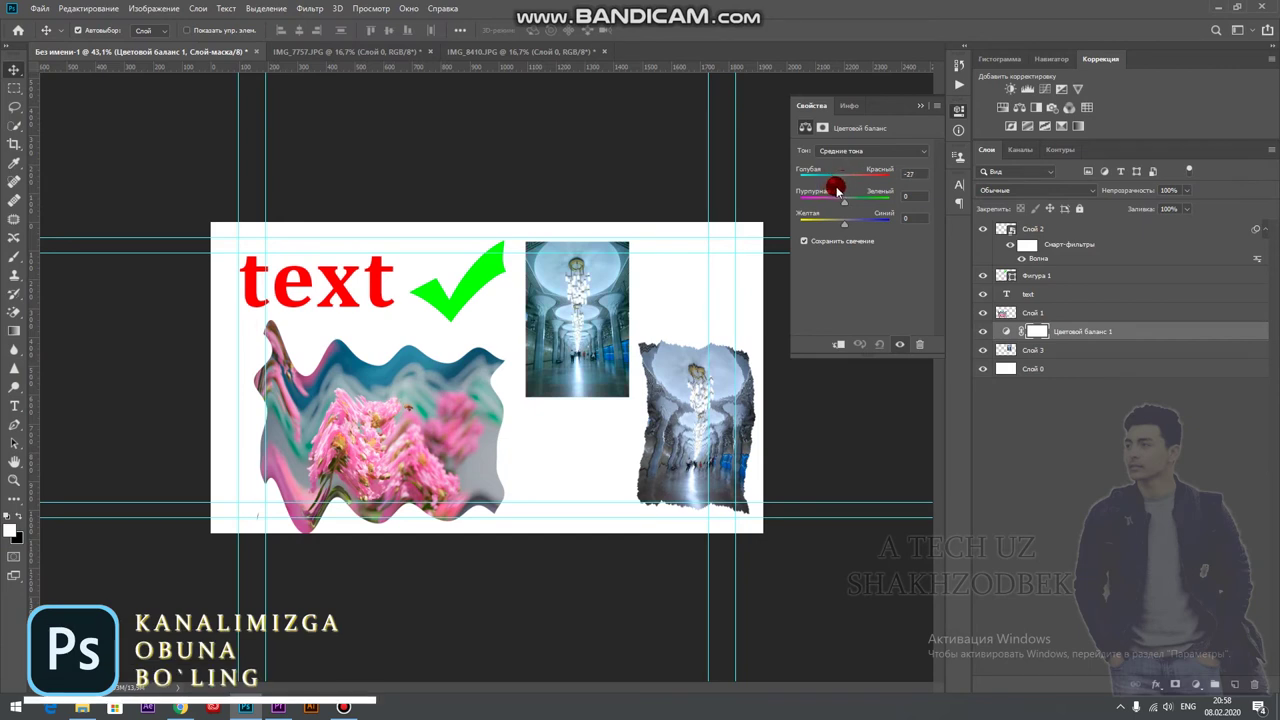
{"action": "left_click_drag", "start_coordinate": [862, 206], "coordinate": [857, 230]}
{"action": "left_click", "coordinate": [814, 105]}
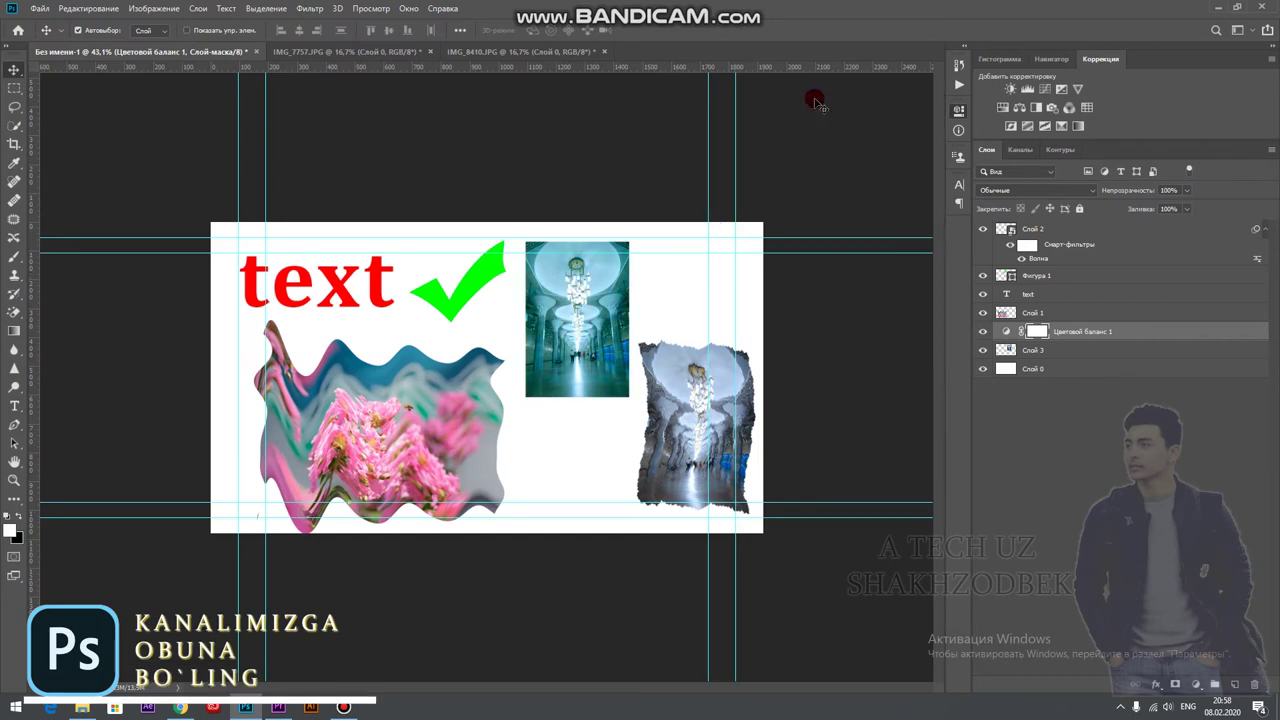
{"action": "left_click_drag", "start_coordinate": [230, 357], "coordinate": [337, 336]}
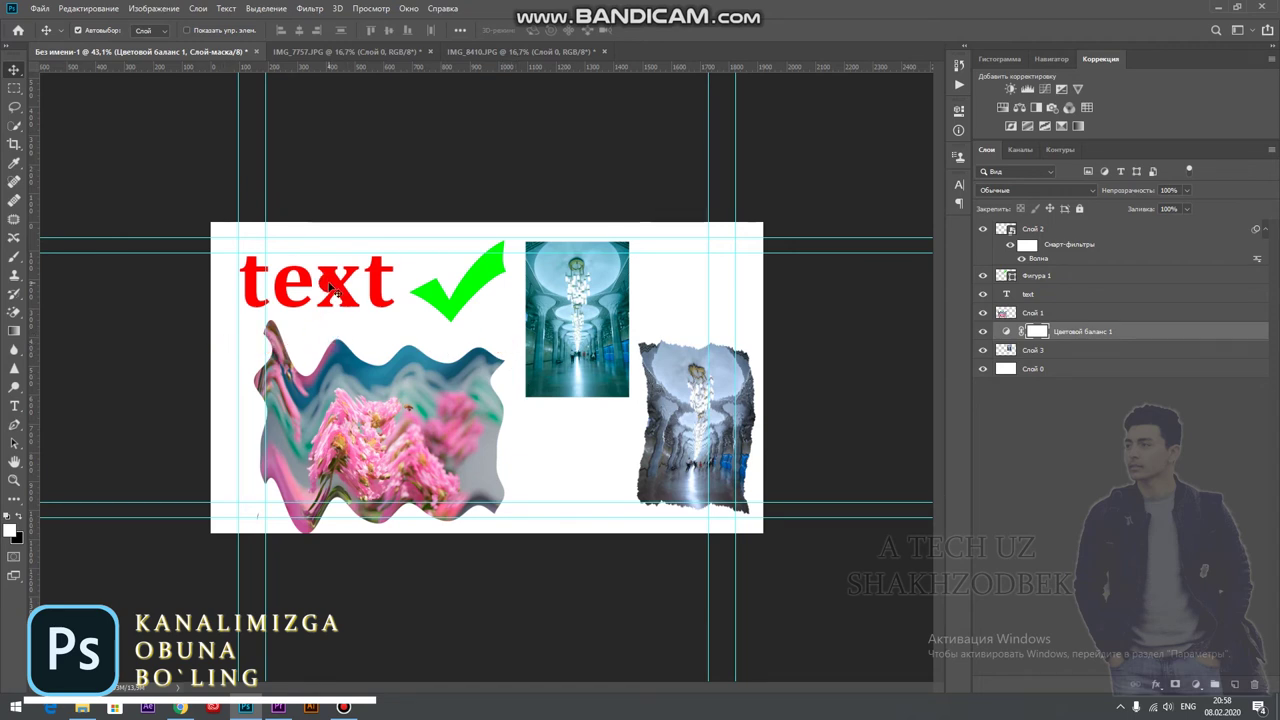
{"action": "left_click_drag", "start_coordinate": [341, 292], "coordinate": [426, 404]}
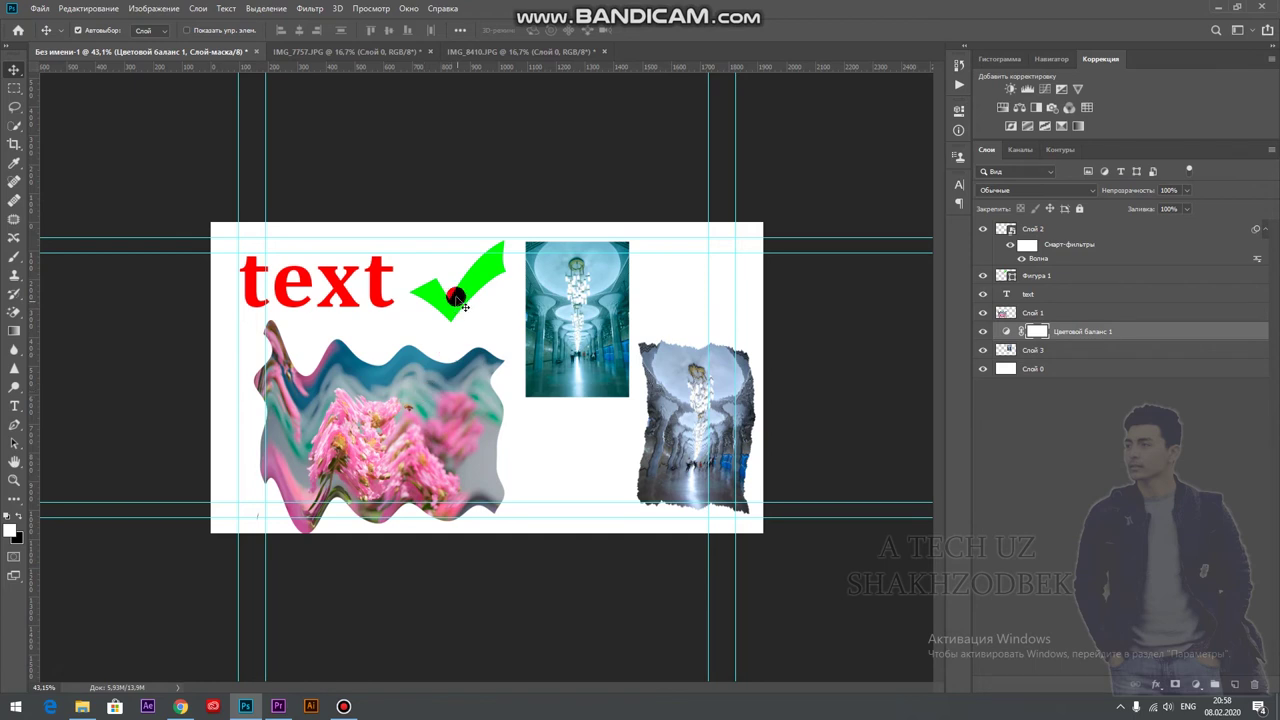
{"action": "mouse_move", "coordinate": [426, 404]}
{"action": "left_mouse_down"}
{"action": "mouse_move", "coordinate": [638, 291]}
{"action": "mouse_move", "coordinate": [1015, 174]}
{"action": "left_mouse_up"}
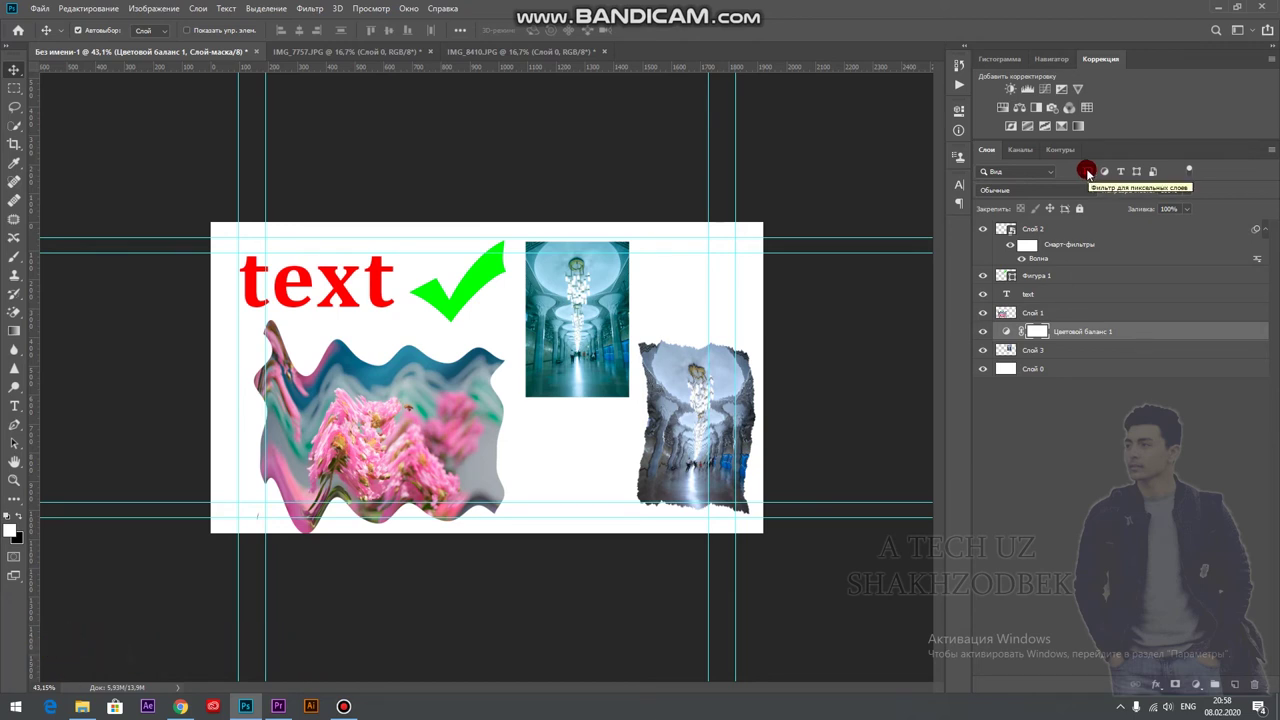
Filter the Layers panel to pixel layers and hide then reshow the teal metro photo.
{"action": "left_click", "coordinate": [1087, 172]}
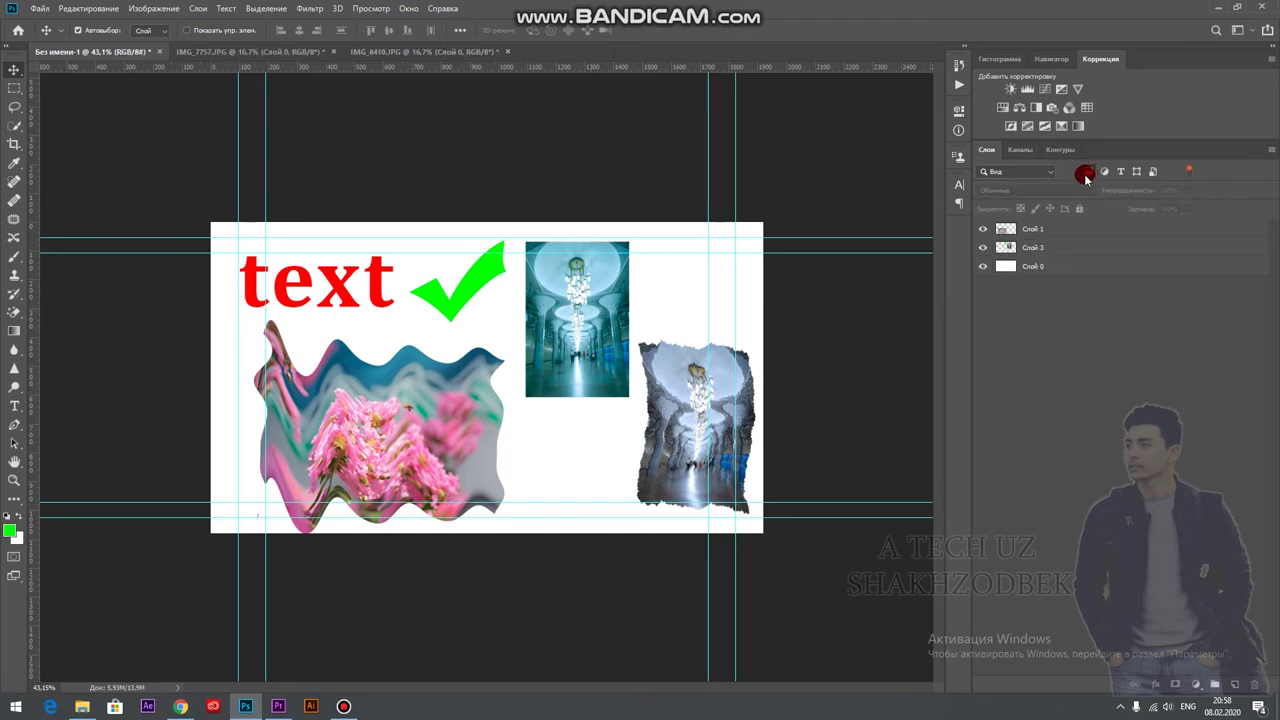
{"action": "left_click", "coordinate": [1037, 249]}
{"action": "left_click", "coordinate": [983, 248]}
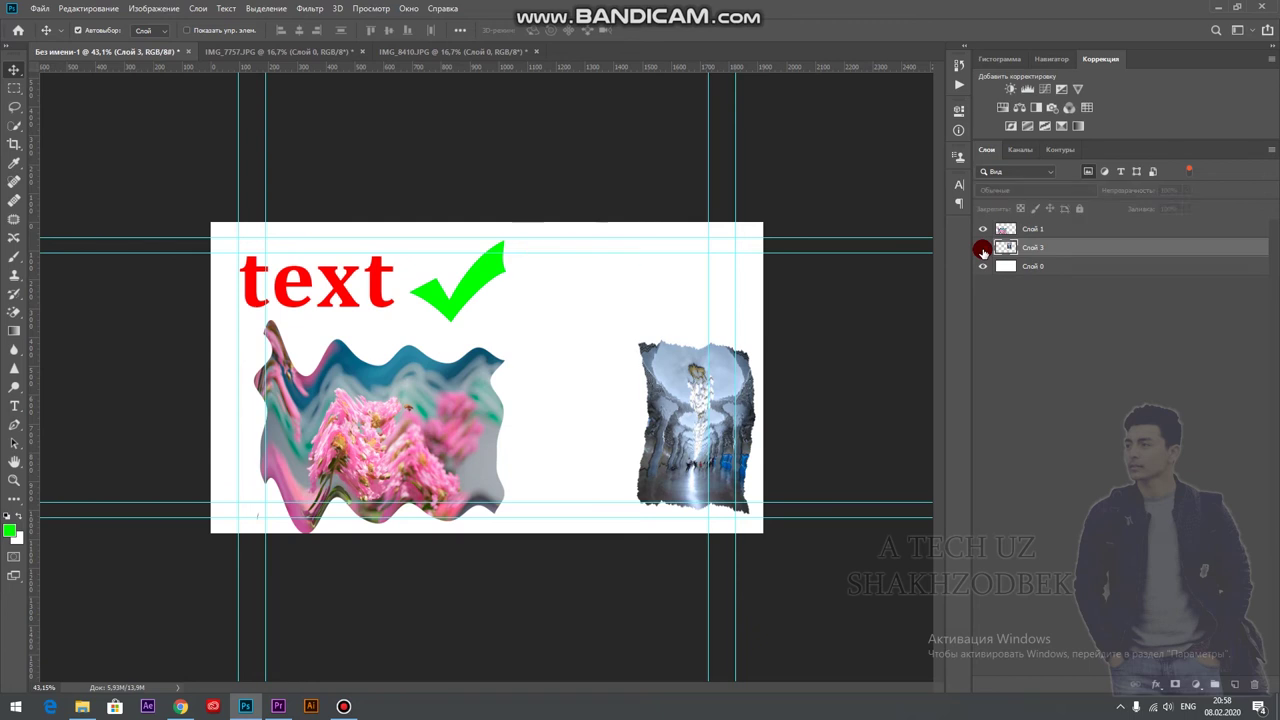
{"action": "left_click", "coordinate": [983, 248]}
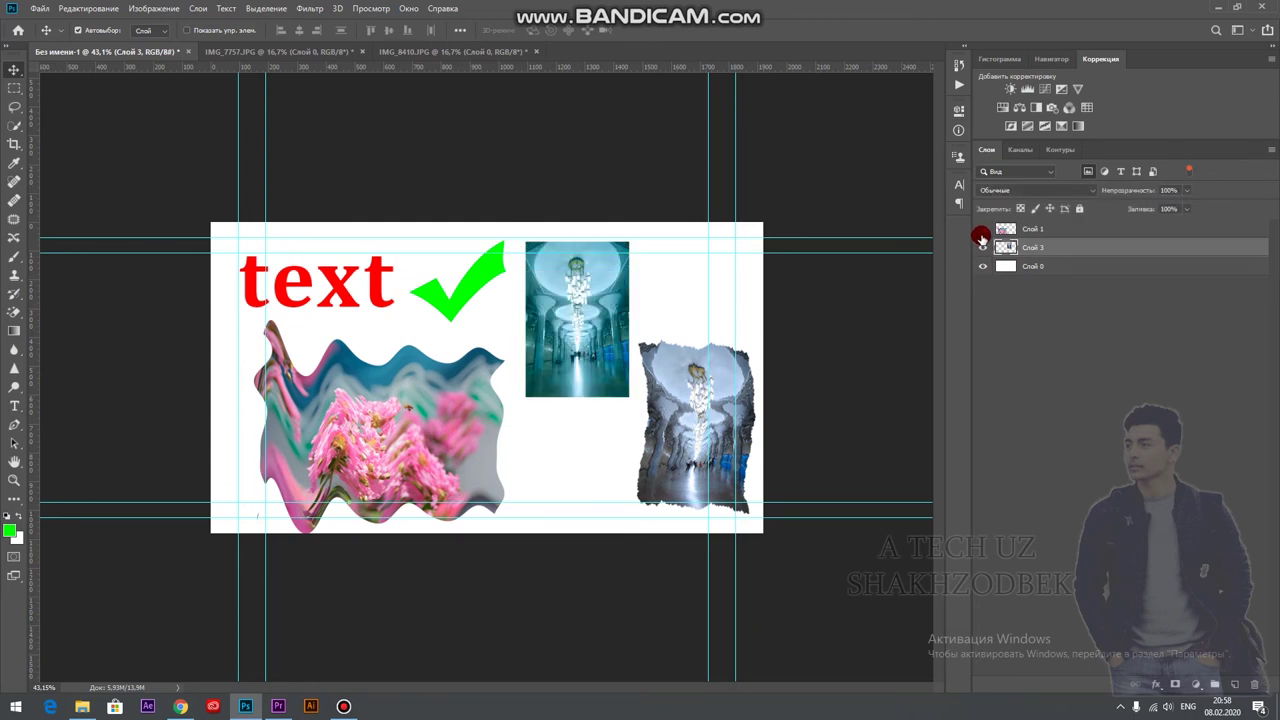
Toggle the flower and metro photos' visibility, select the flower layer, then filter to adjustment layers.
{"action": "left_click", "coordinate": [983, 230]}
{"action": "left_click", "coordinate": [984, 230]}
{"action": "left_click", "coordinate": [984, 248]}
{"action": "left_click", "coordinate": [983, 230]}
{"action": "left_click", "coordinate": [983, 248]}
{"action": "left_click", "coordinate": [1031, 230]}
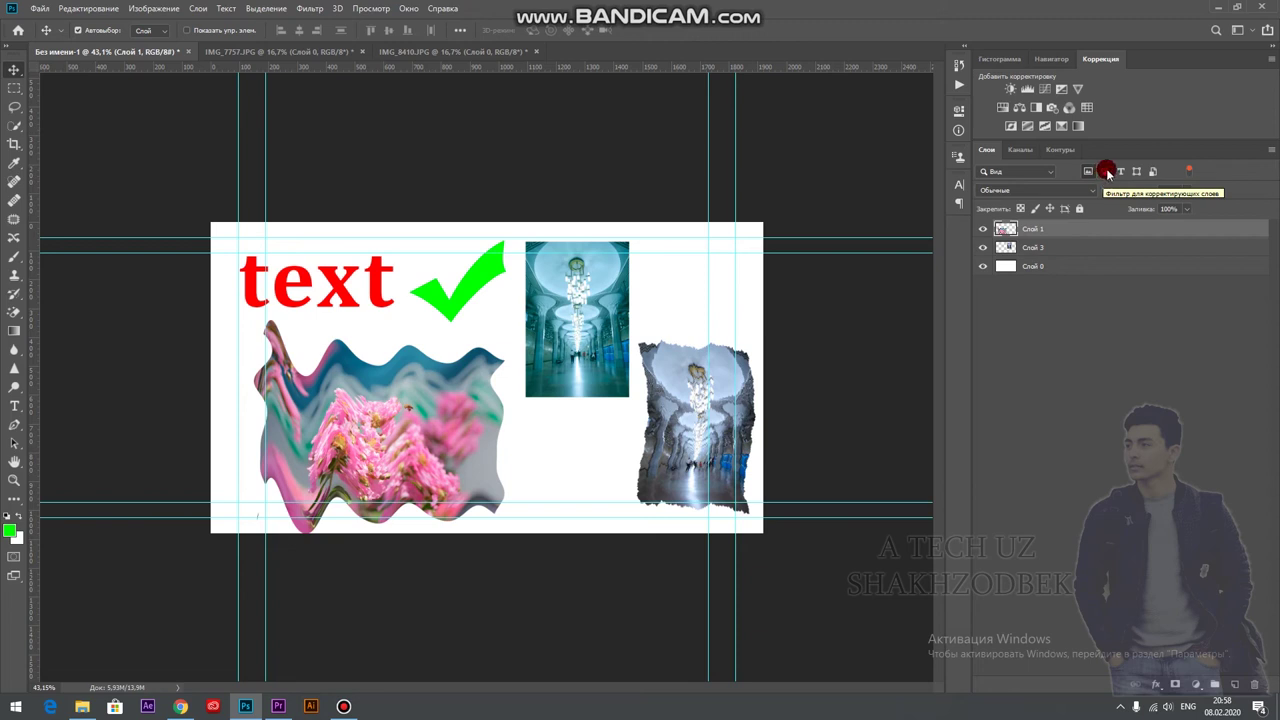
{"action": "left_click", "coordinate": [1089, 172]}
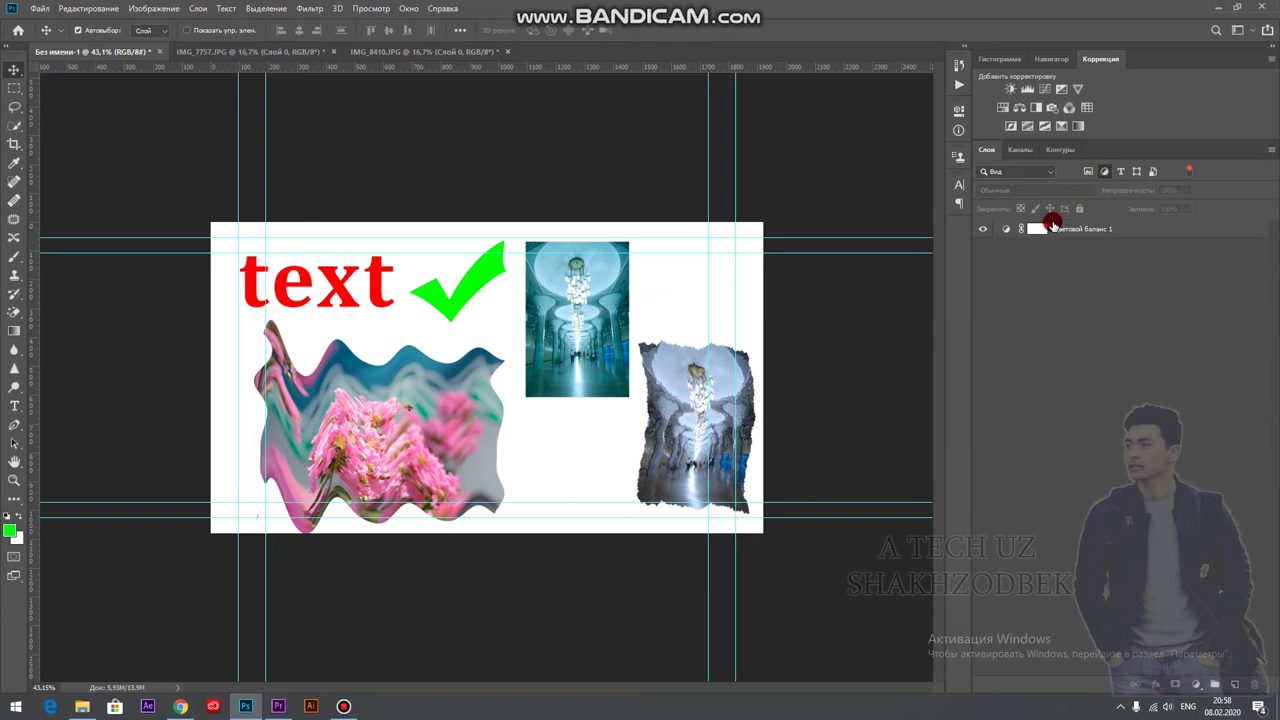
Zoom in to compare the metro photo with and without its teal Color Balance, leaving it on.
{"action": "left_click", "coordinate": [1046, 229]}
{"action": "left_click", "coordinate": [983, 229]}
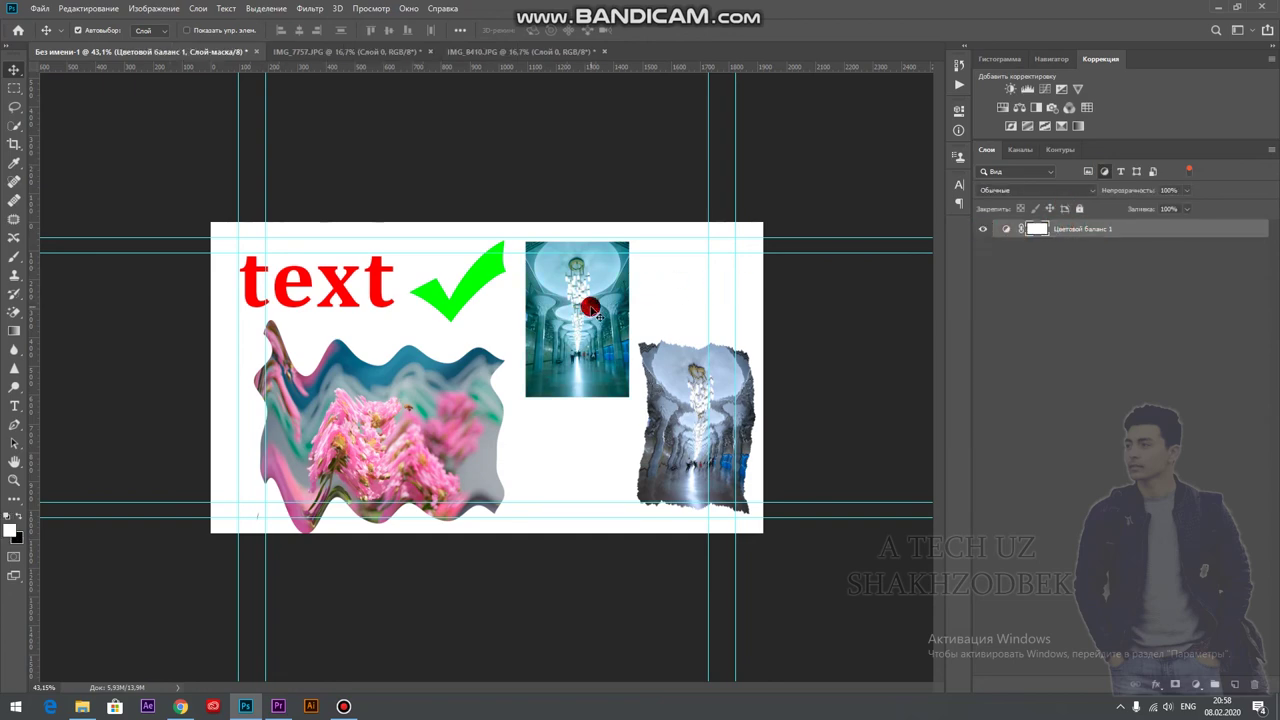
{"action": "left_click_drag", "start_coordinate": [574, 277], "coordinate": [685, 167]}
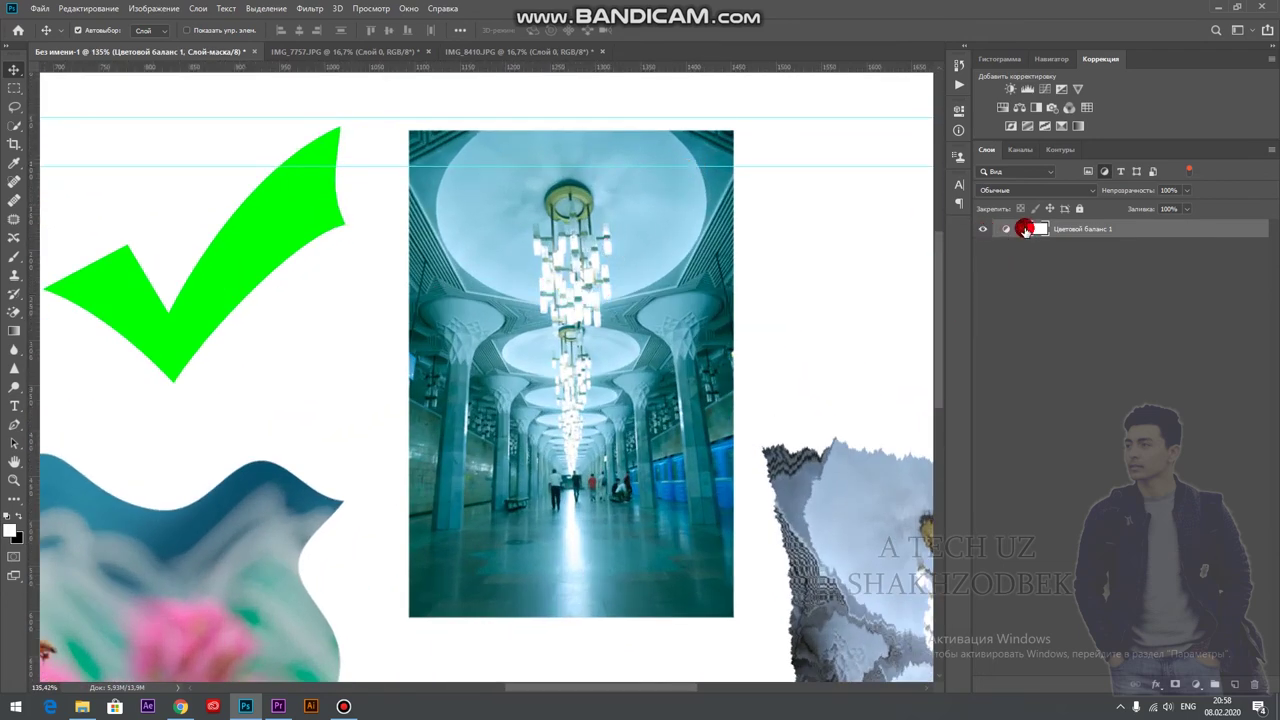
{"action": "left_click", "coordinate": [983, 230]}
{"action": "left_click", "coordinate": [983, 230]}
{"action": "left_click_drag", "start_coordinate": [563, 366], "coordinate": [578, 318]}
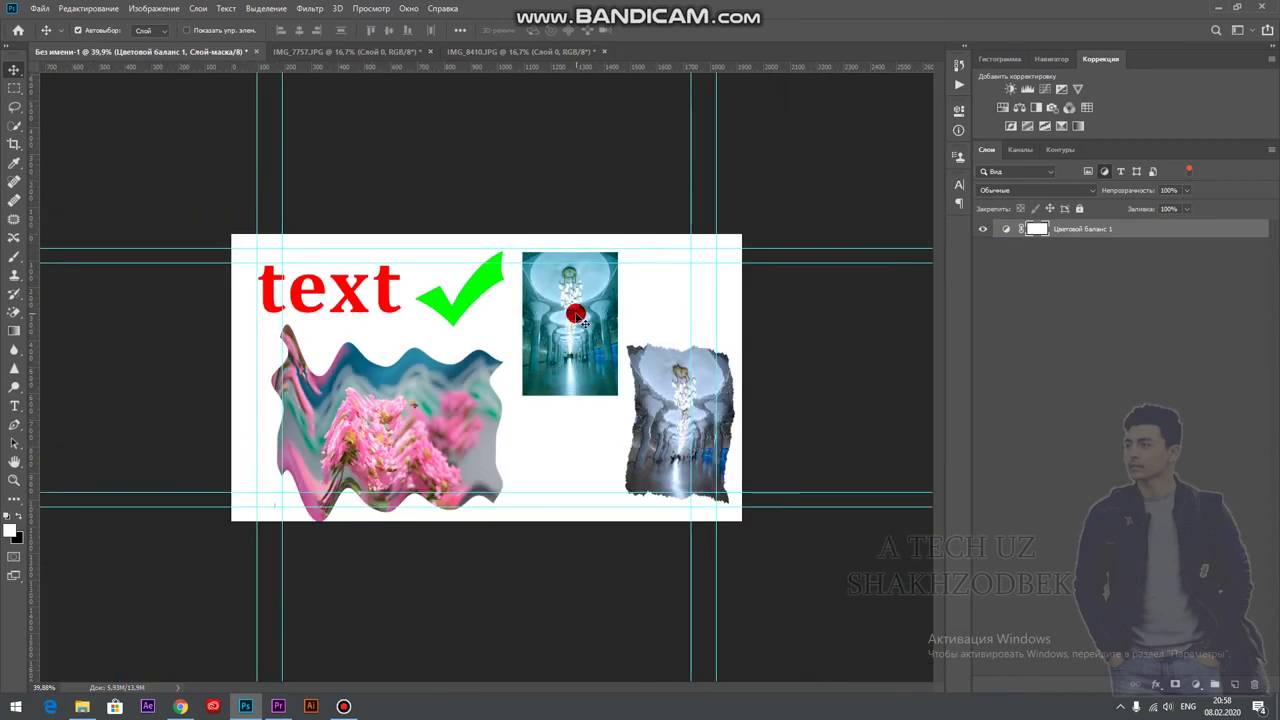
{"action": "left_click", "coordinate": [586, 257]}
{"action": "left_click", "coordinate": [1049, 286]}
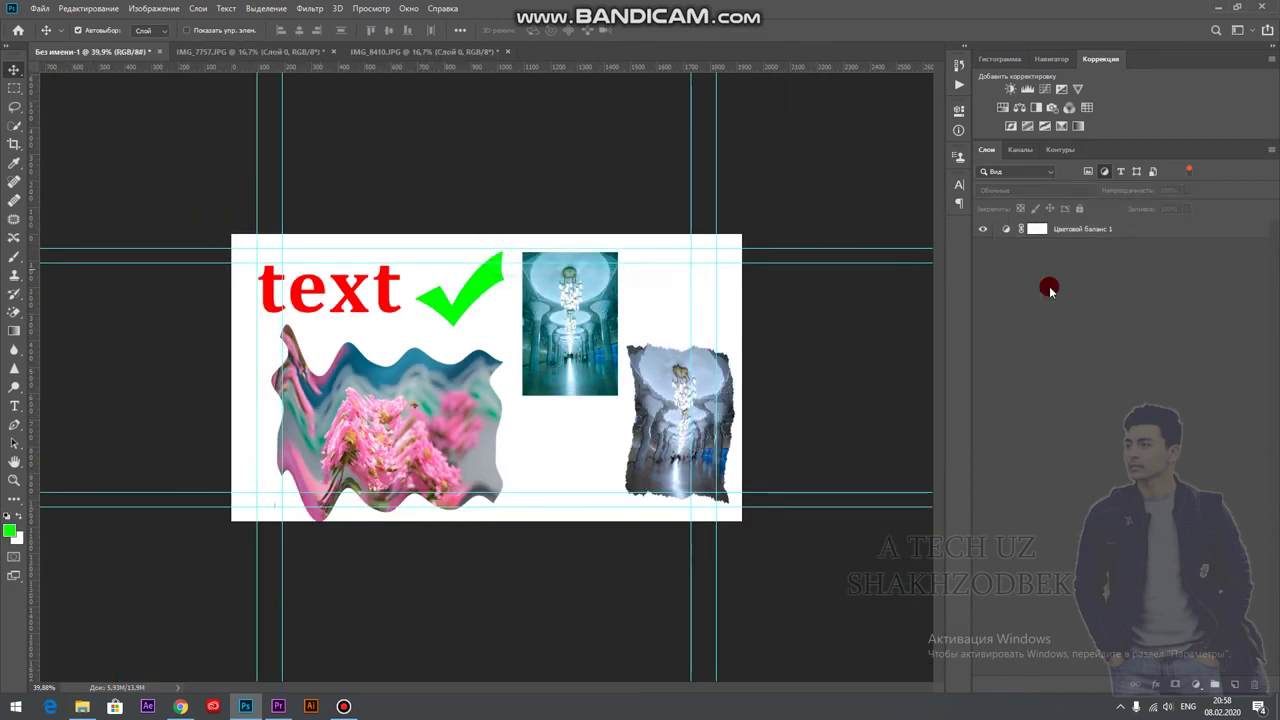
Filter the list to type layers and check the red 'text' layer, leaving it in place.
{"action": "left_click", "coordinate": [1121, 171]}
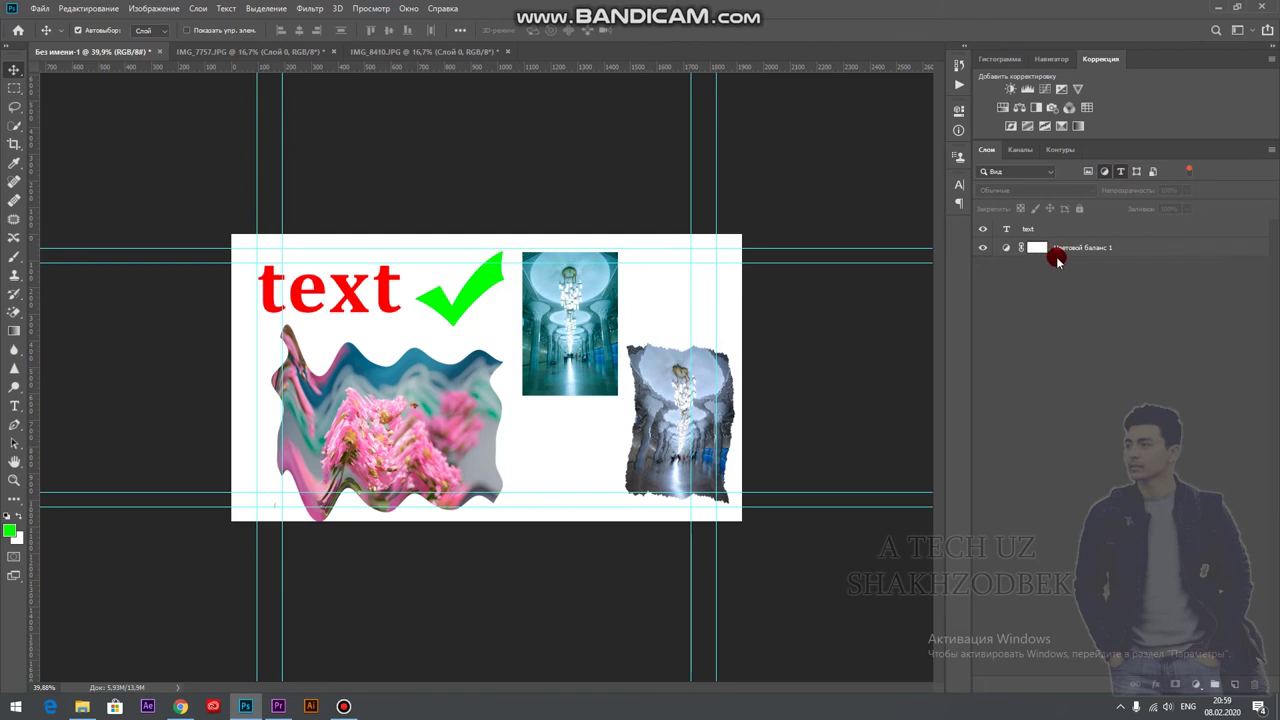
{"action": "left_click", "coordinate": [1104, 171]}
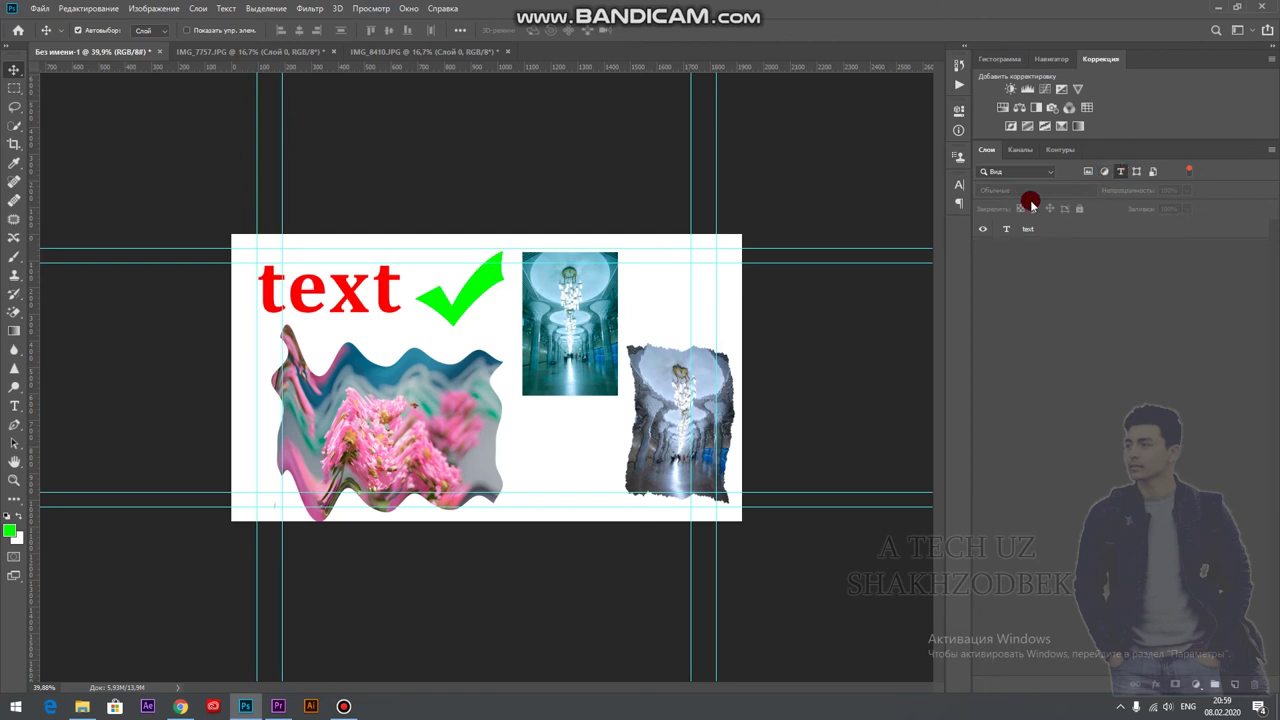
{"action": "left_click", "coordinate": [982, 229]}
{"action": "left_click", "coordinate": [1030, 229]}
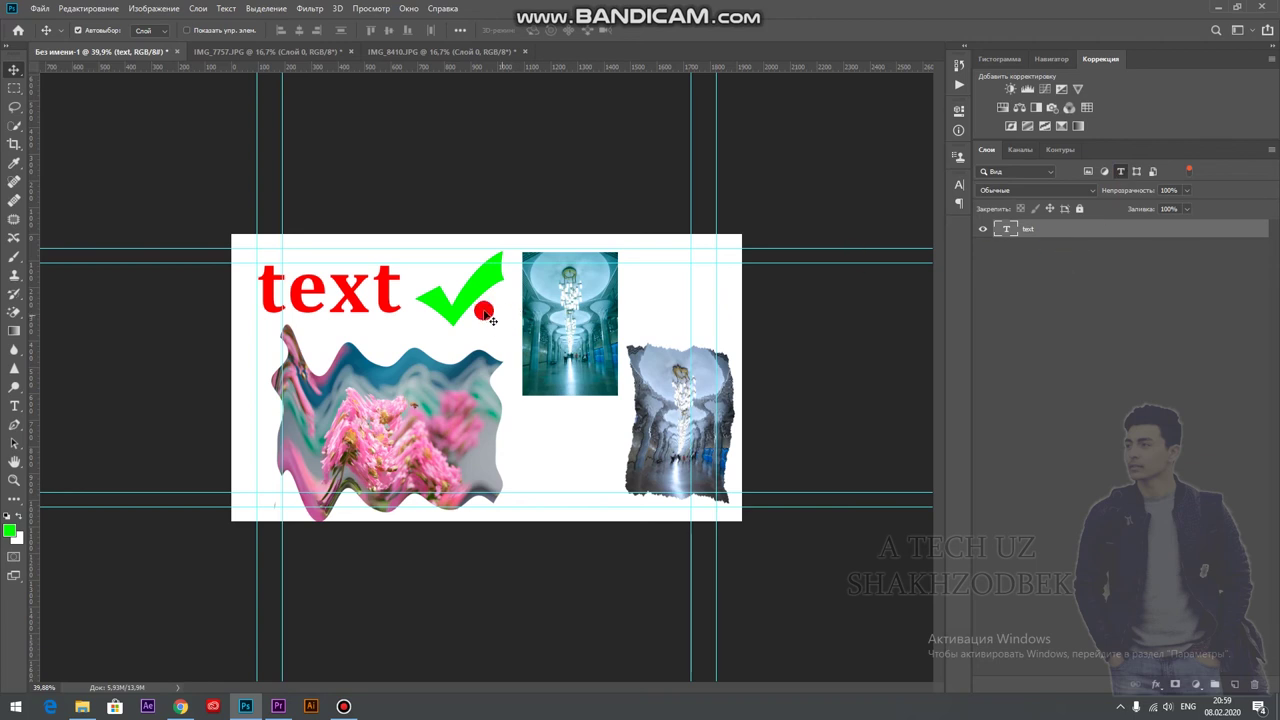
{"action": "mouse_move", "coordinate": [385, 294]}
{"action": "left_mouse_down"}
{"action": "mouse_move", "coordinate": [417, 287]}
{"action": "mouse_move", "coordinate": [395, 297]}
{"action": "left_mouse_up"}
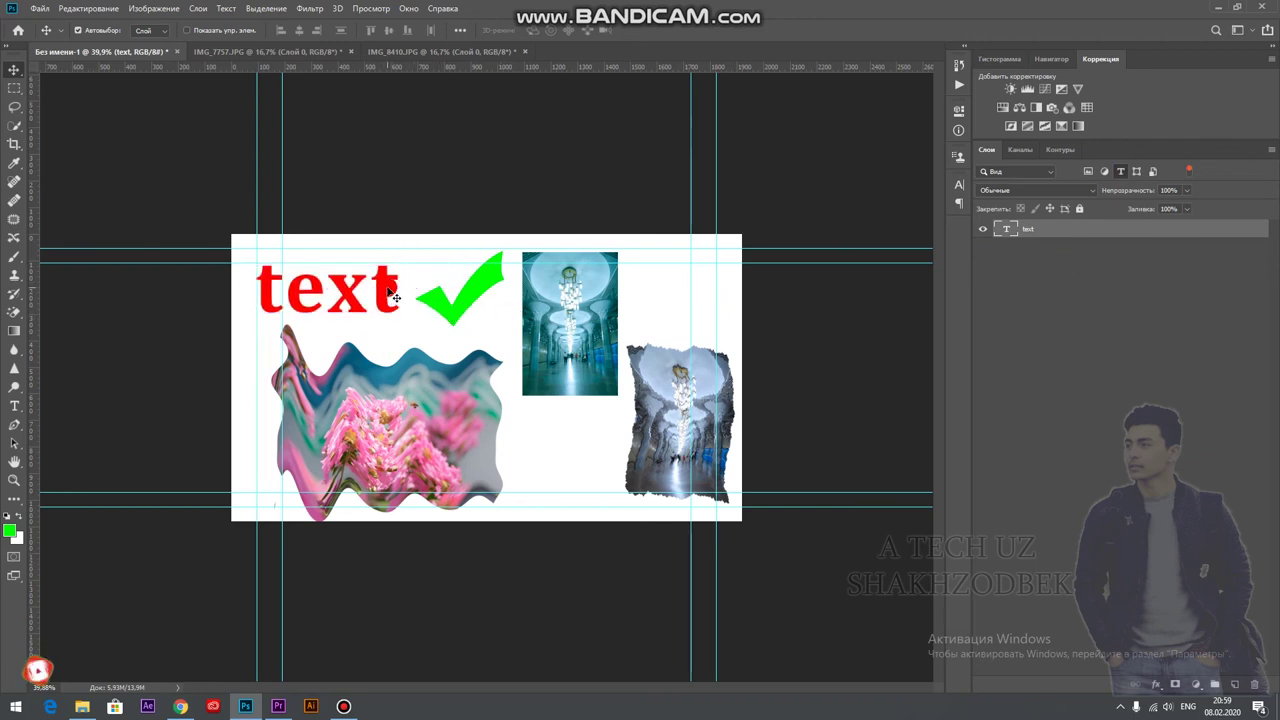
Filter to shape layers and move the green checkmark right beside the word 'text'.
{"action": "left_click", "coordinate": [1135, 172]}
{"action": "left_click", "coordinate": [988, 232]}
{"action": "left_click", "coordinate": [1136, 172]}
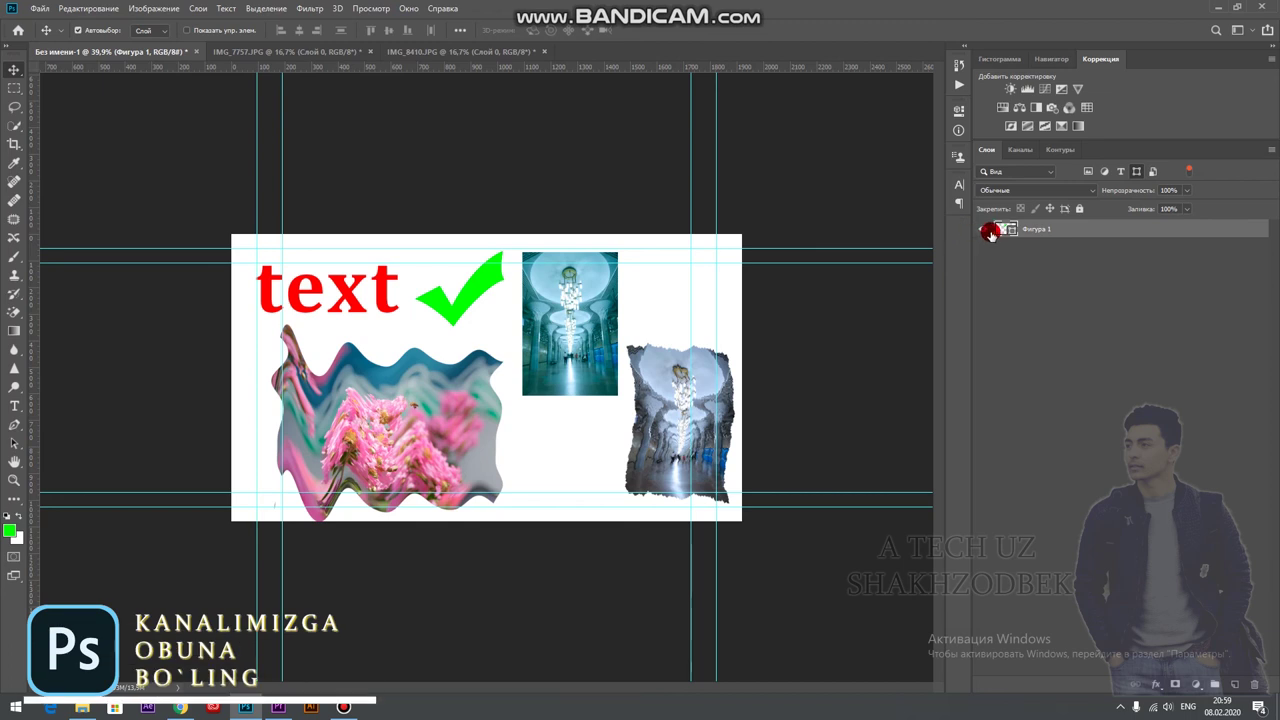
{"action": "left_click_drag", "start_coordinate": [480, 283], "coordinate": [472, 308]}
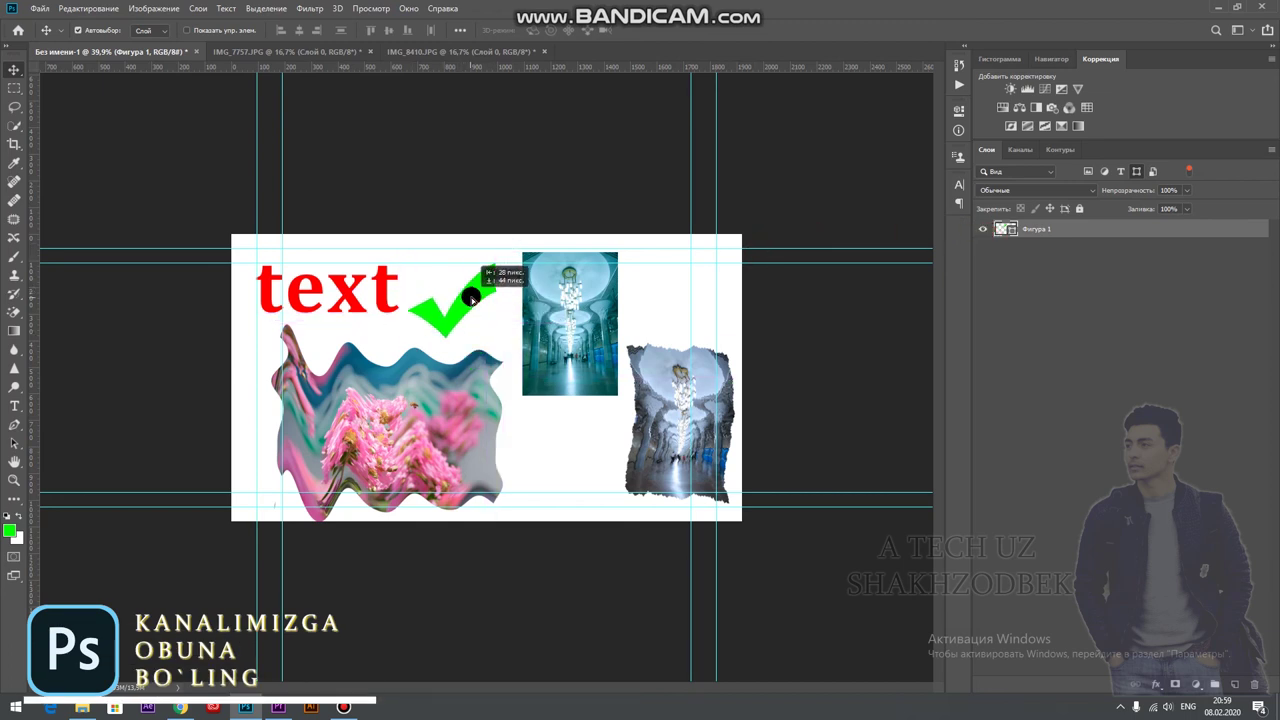
{"action": "mouse_move", "coordinate": [472, 308]}
{"action": "left_mouse_down"}
{"action": "mouse_move", "coordinate": [481, 318]}
{"action": "mouse_move", "coordinate": [462, 292]}
{"action": "left_mouse_up"}
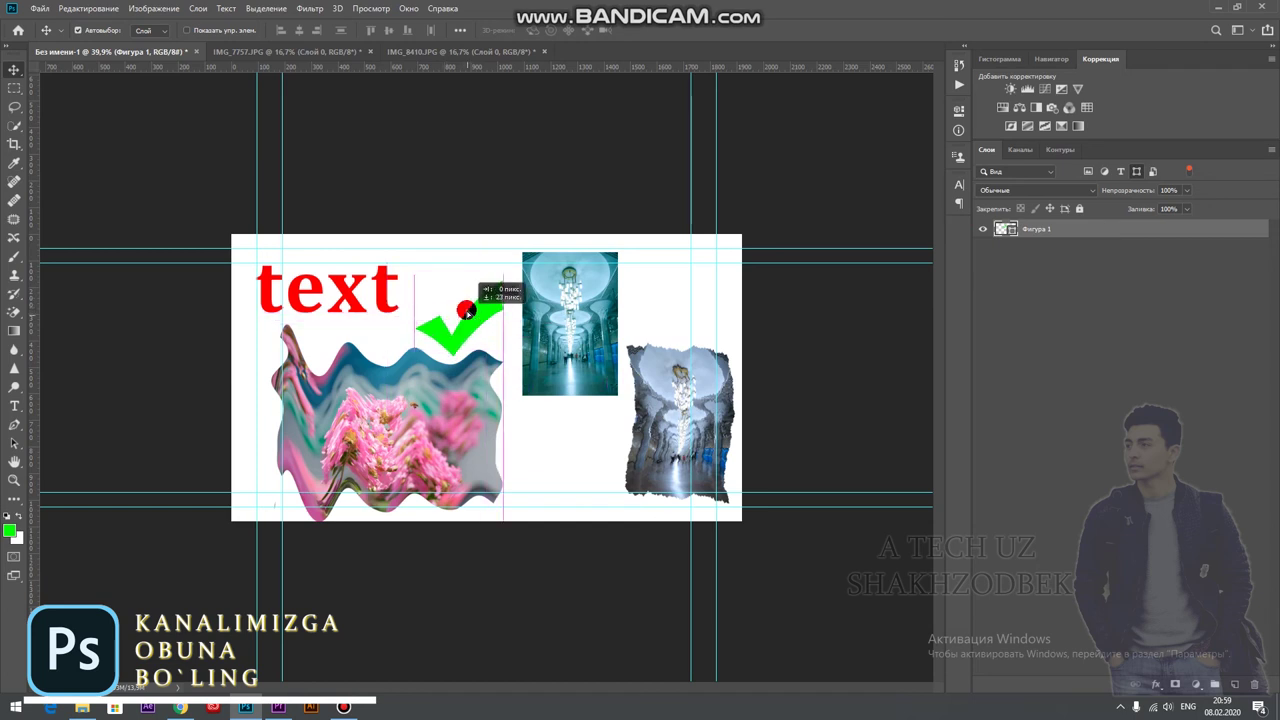
{"action": "left_click_drag", "start_coordinate": [462, 292], "coordinate": [454, 263]}
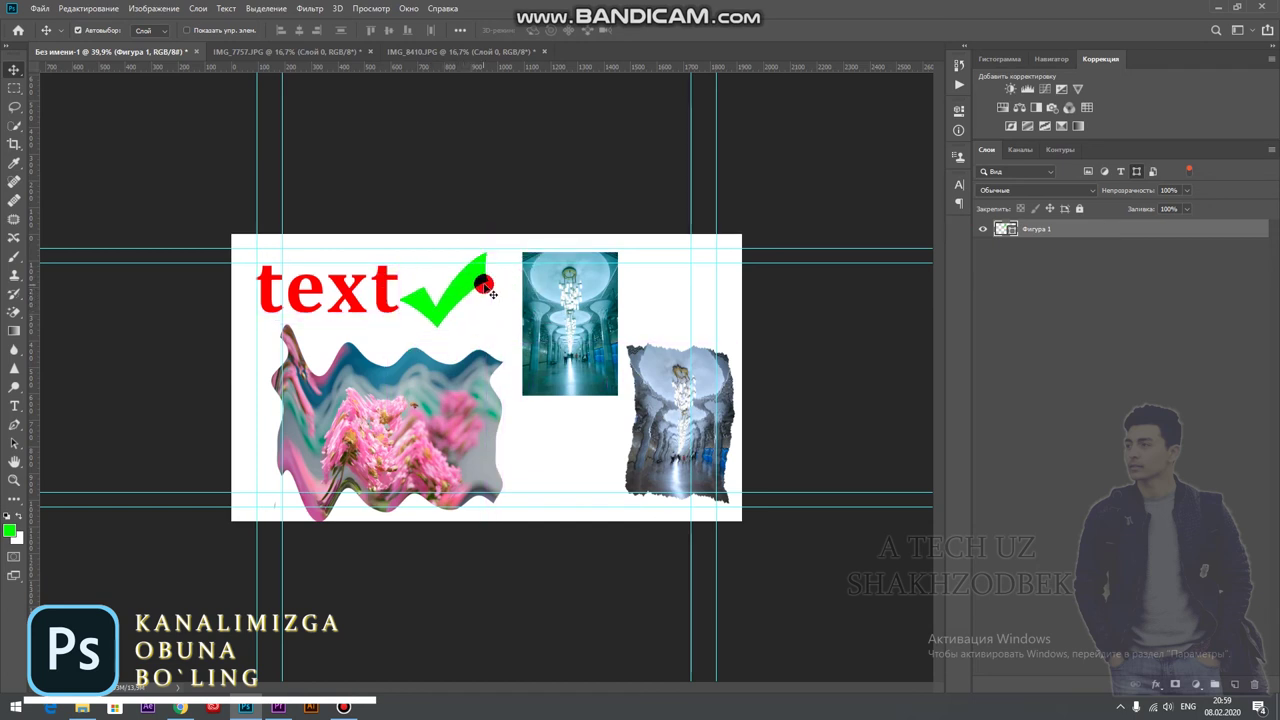
{"action": "left_click", "coordinate": [1137, 172]}
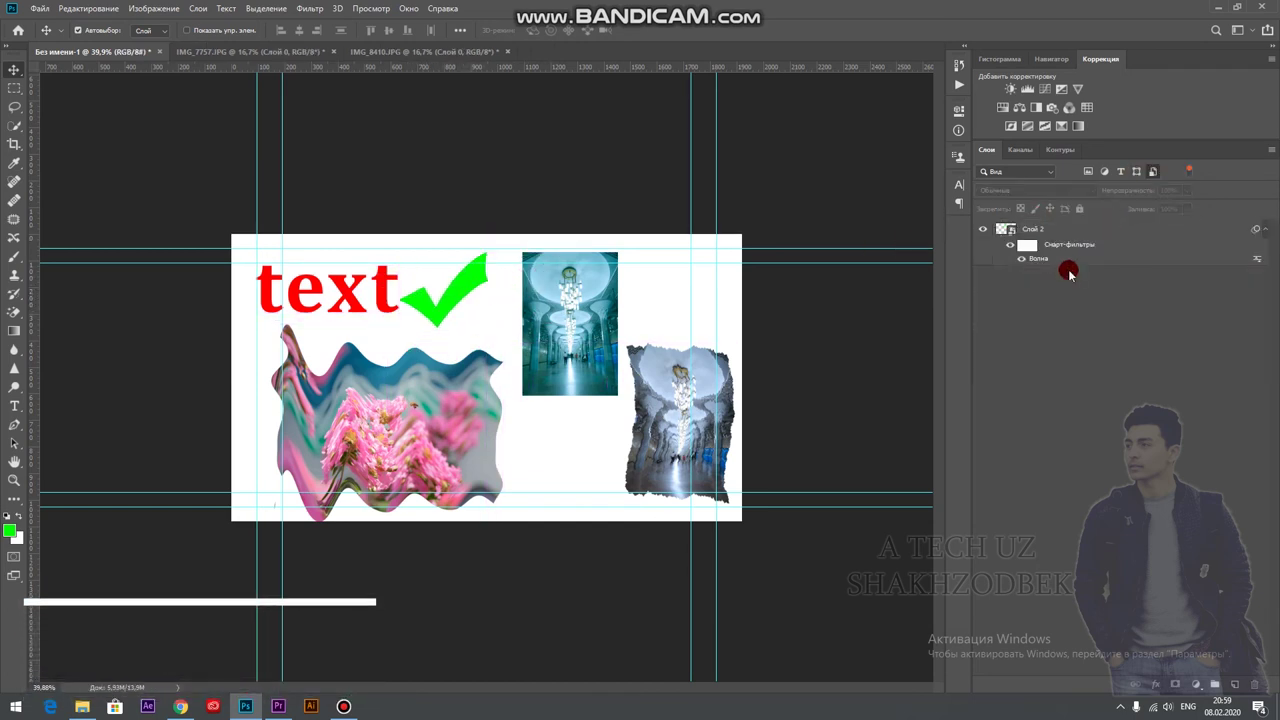
Toggle the wave Smart Filter on the right metro photo to compare with and without it.
{"action": "left_click", "coordinate": [1060, 232]}
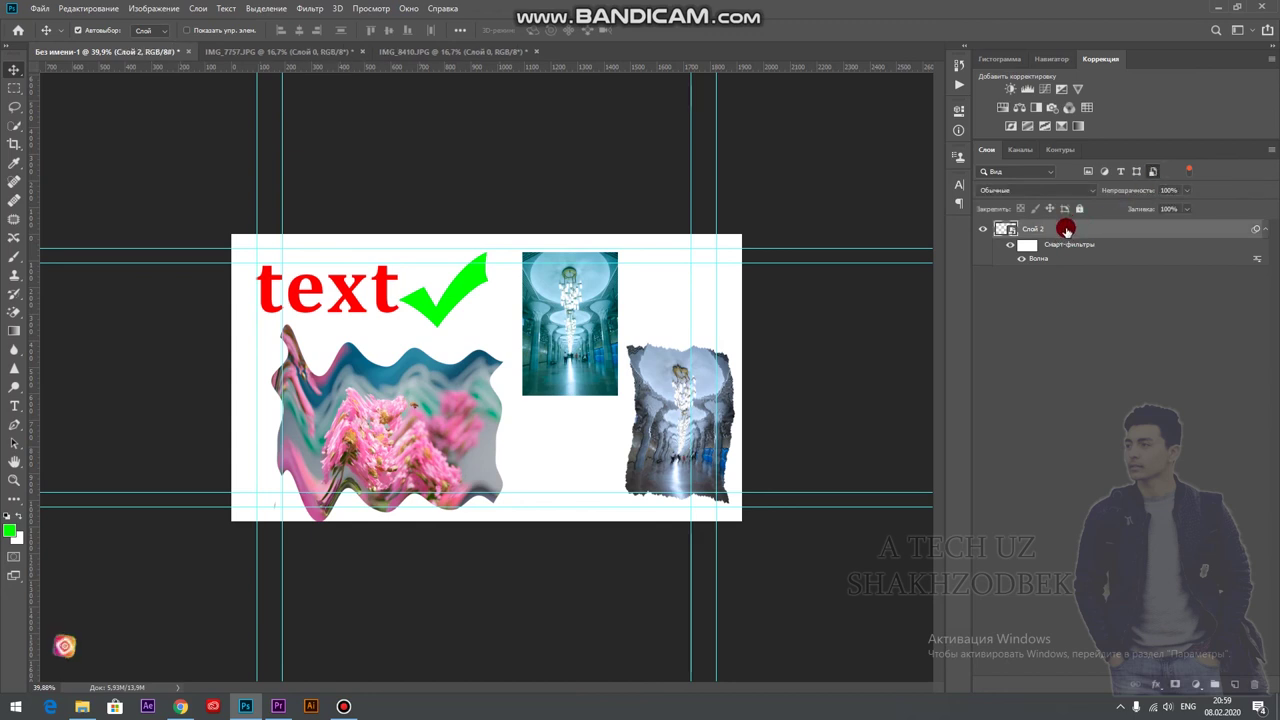
{"action": "left_click", "coordinate": [1009, 246]}
{"action": "left_click", "coordinate": [1010, 247]}
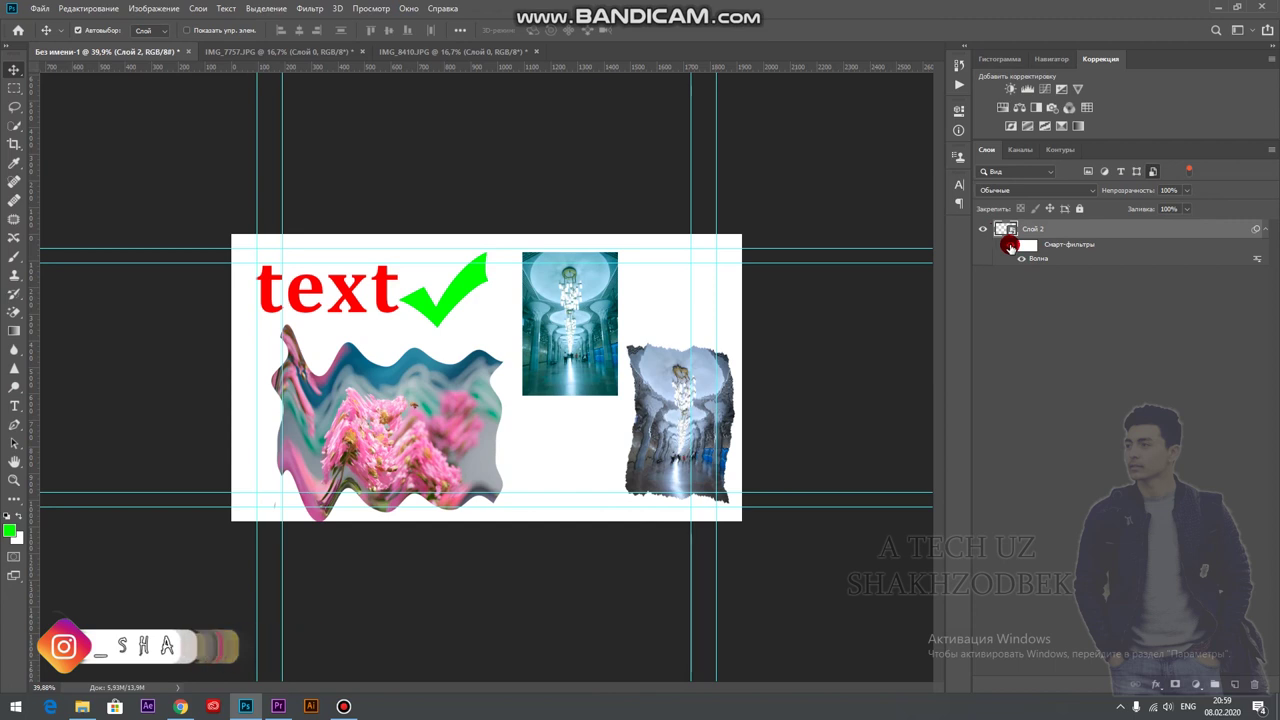
{"action": "left_click", "coordinate": [1012, 249]}
Keep the wave filter on, clear the layer filter, and nudge the checkmark down-right.
{"action": "left_click", "coordinate": [1022, 259]}
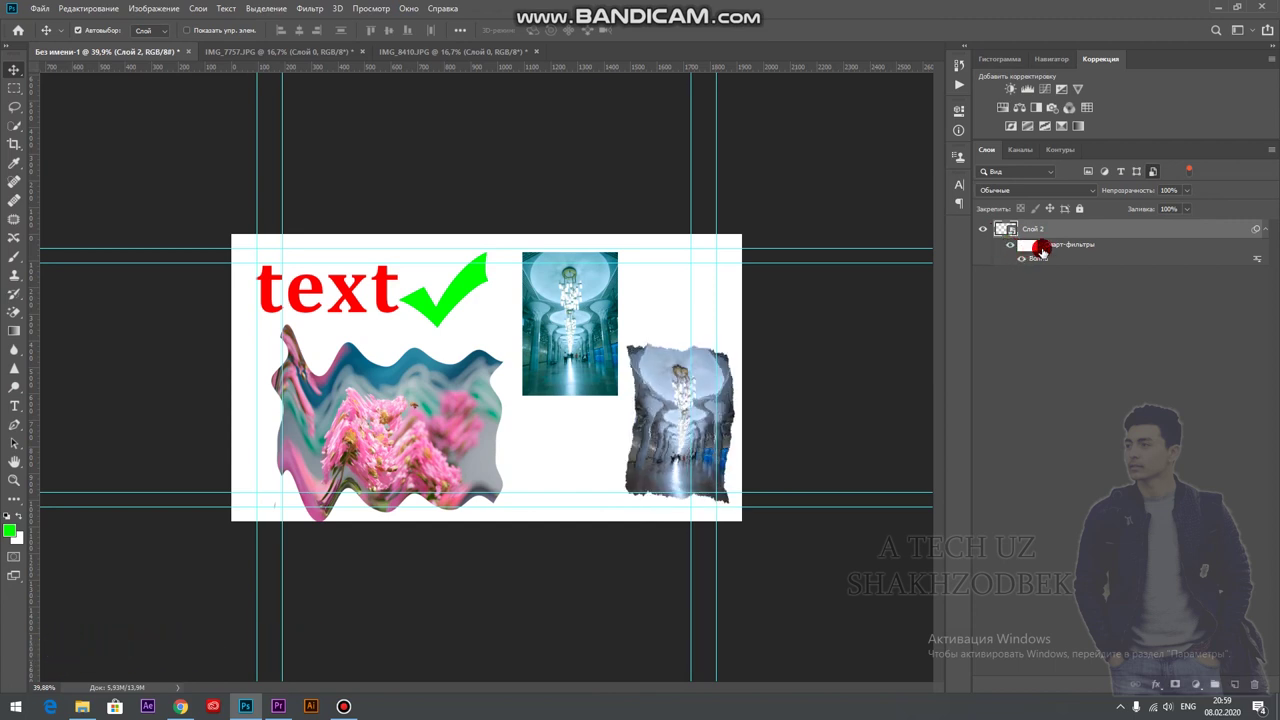
{"action": "left_click", "coordinate": [1155, 174]}
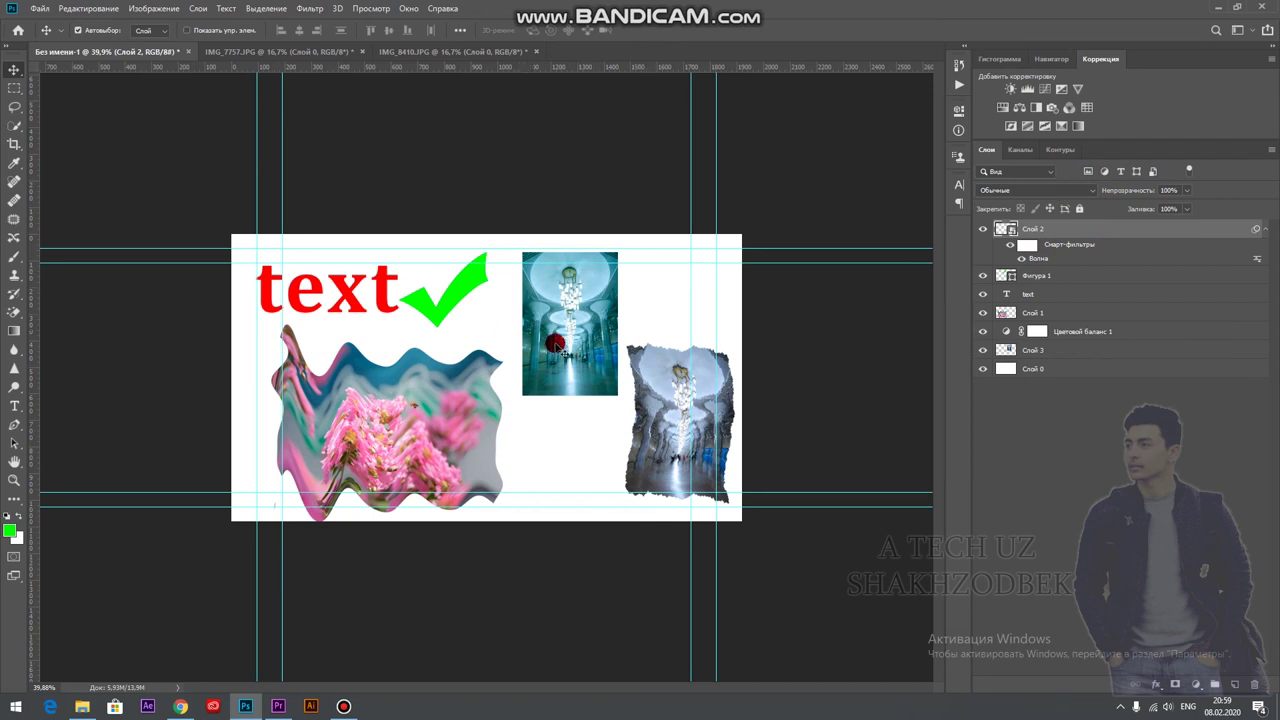
{"action": "left_click_drag", "start_coordinate": [432, 290], "coordinate": [459, 324]}
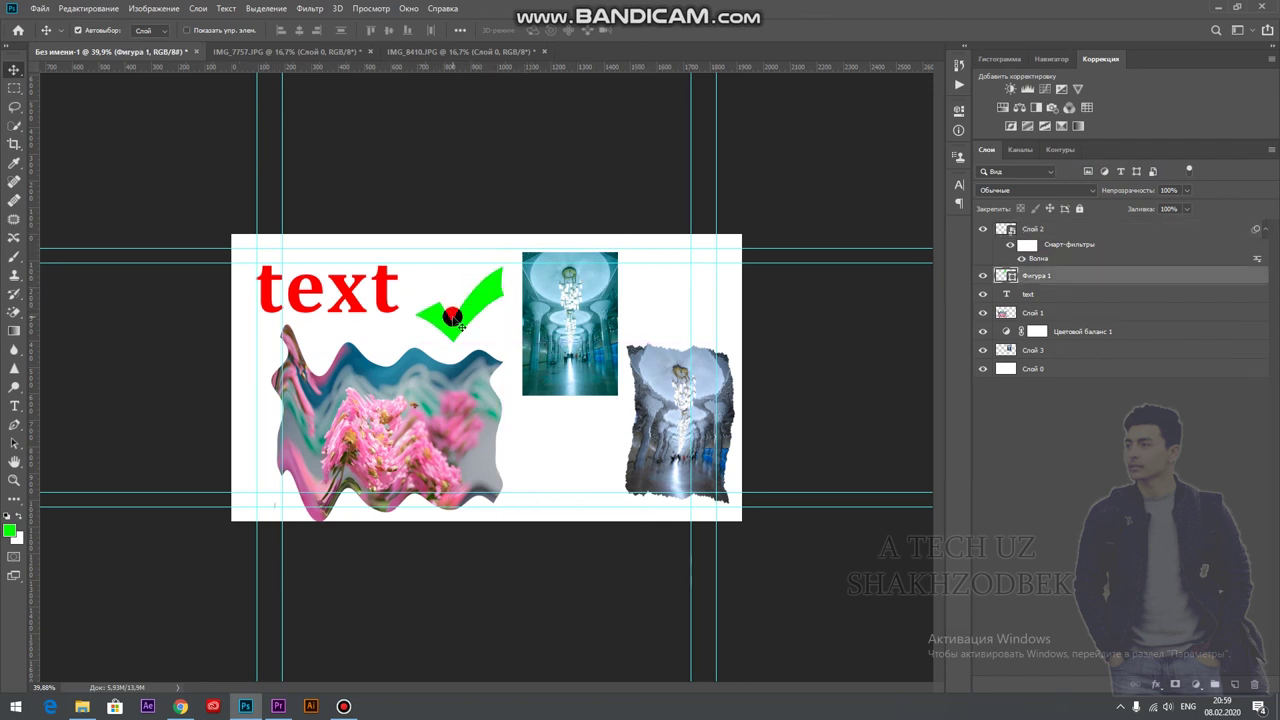